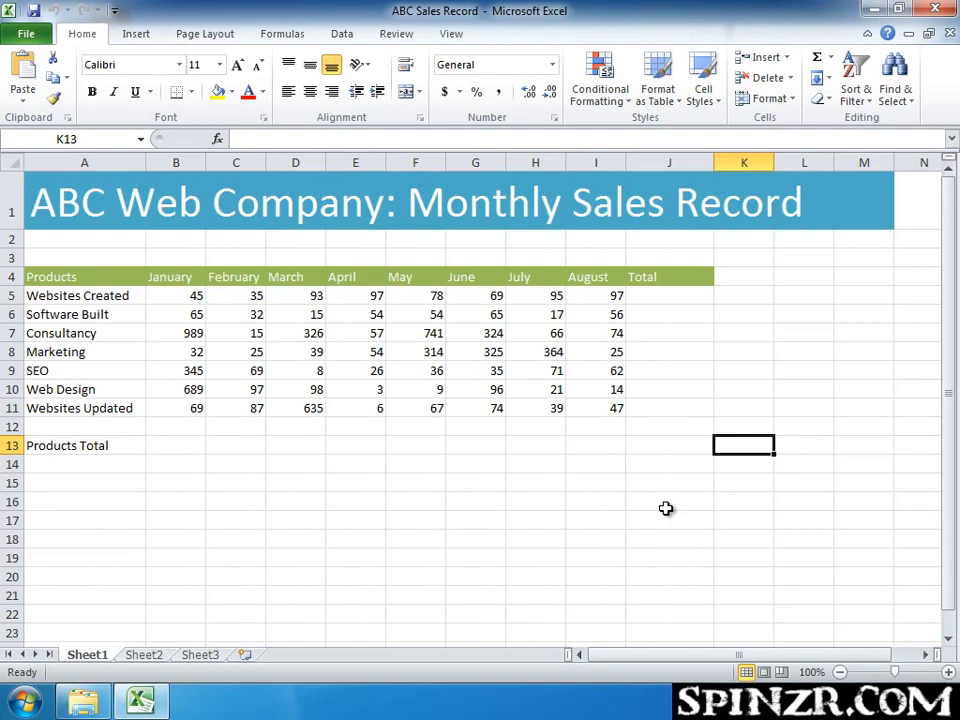
# Step: Fill in the row and column totals for the sales table range B5:J13 with AutoSum
pyautogui.moveTo(180, 297); pyautogui.dragTo(666, 441)
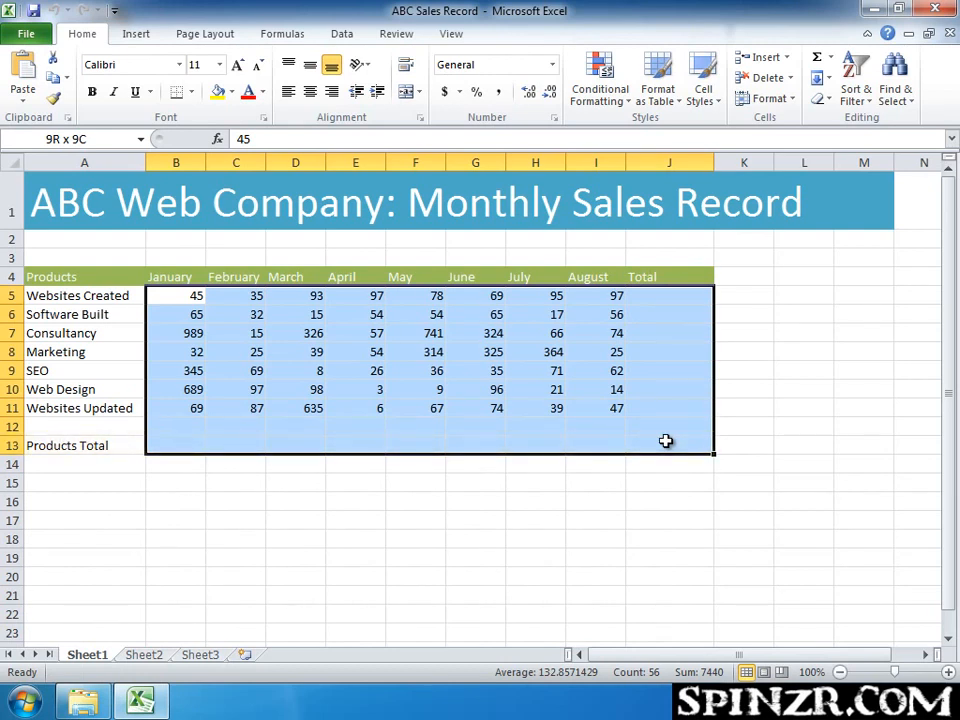
pyautogui.moveTo(666, 441); pyautogui.dragTo(668, 443)
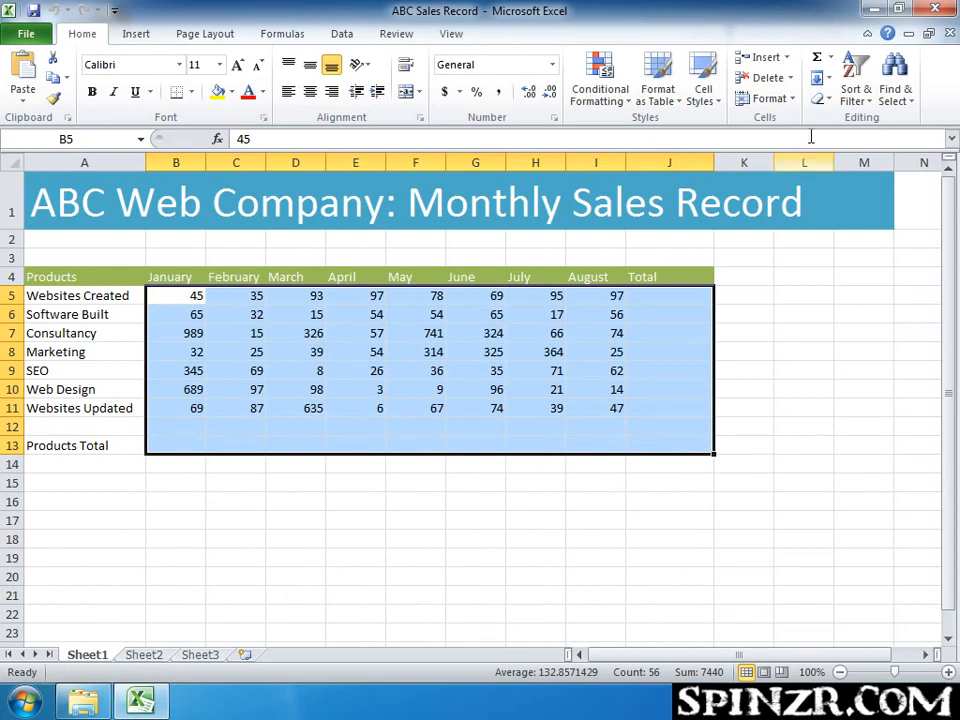
pyautogui.click(817, 60)
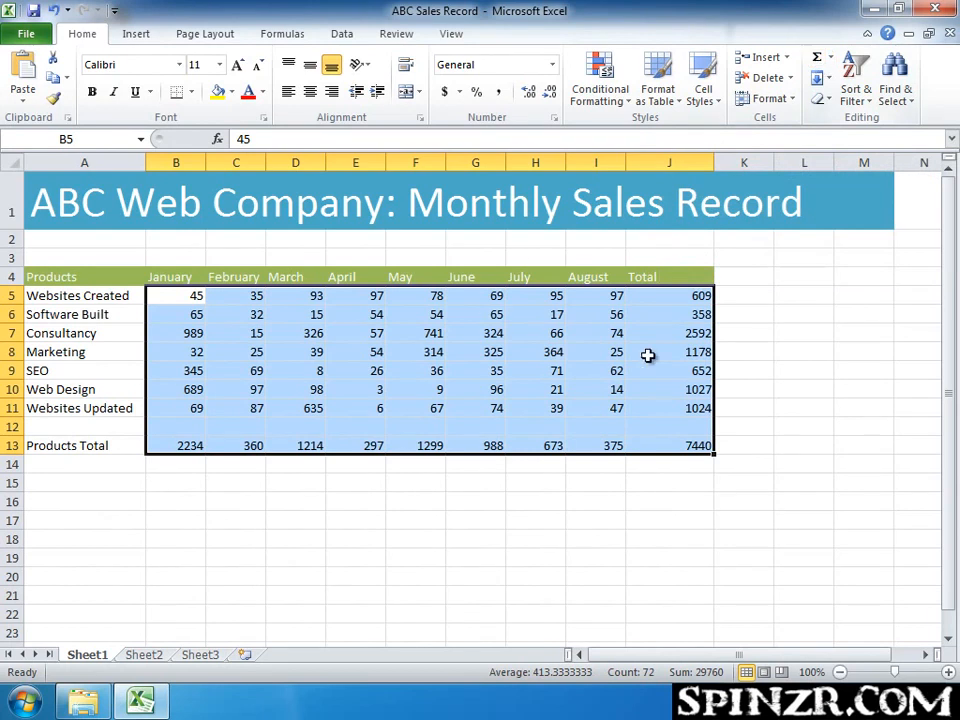
pyautogui.click(596, 502)
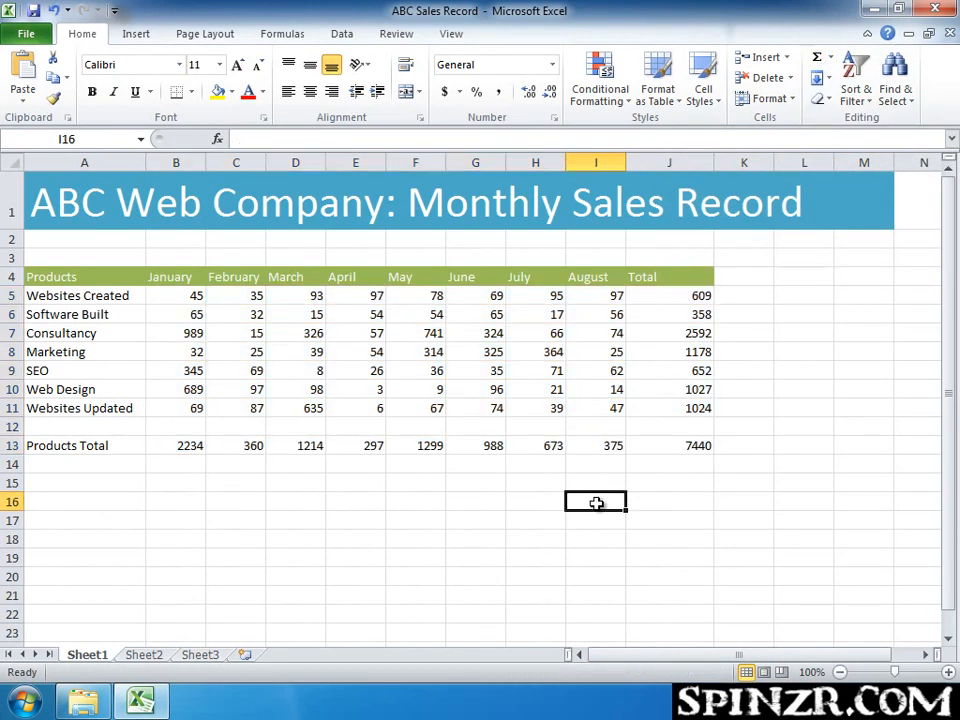
# Step: Inspect the SUM formulas behind the grand total, the Websites Created total and the monthly totals in row 13
pyautogui.click(694, 444)
pyautogui.click(697, 294)
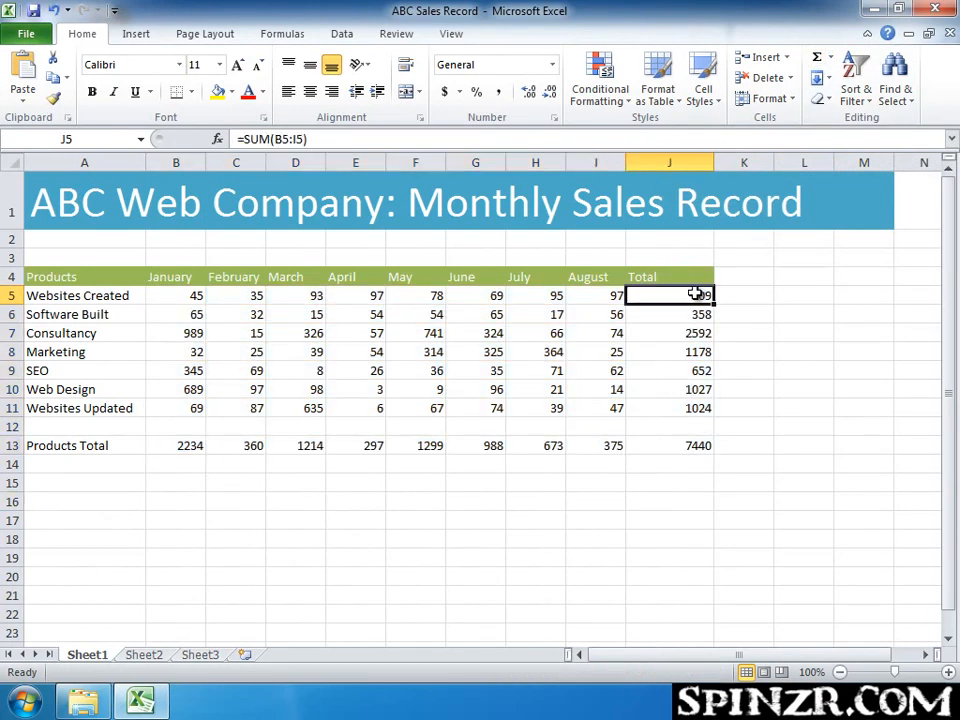
pyautogui.click(377, 448)
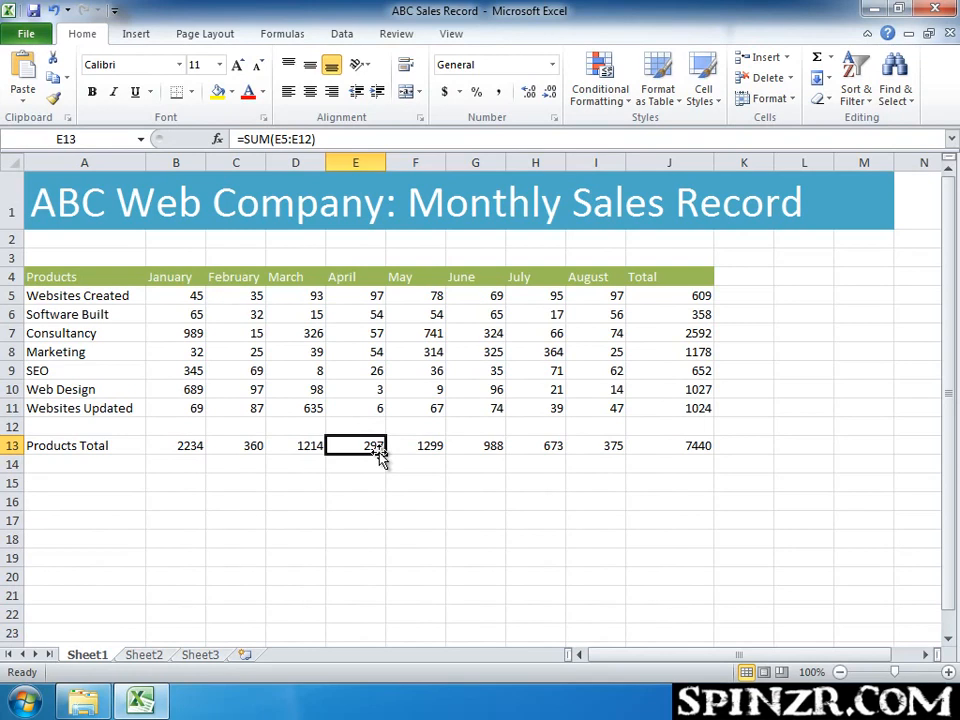
pyautogui.click(458, 451)
# Step: Undo the AutoSum totals and sum the range B5:J13 again with AutoSum
pyautogui.hotkey('ctrl', 'z')
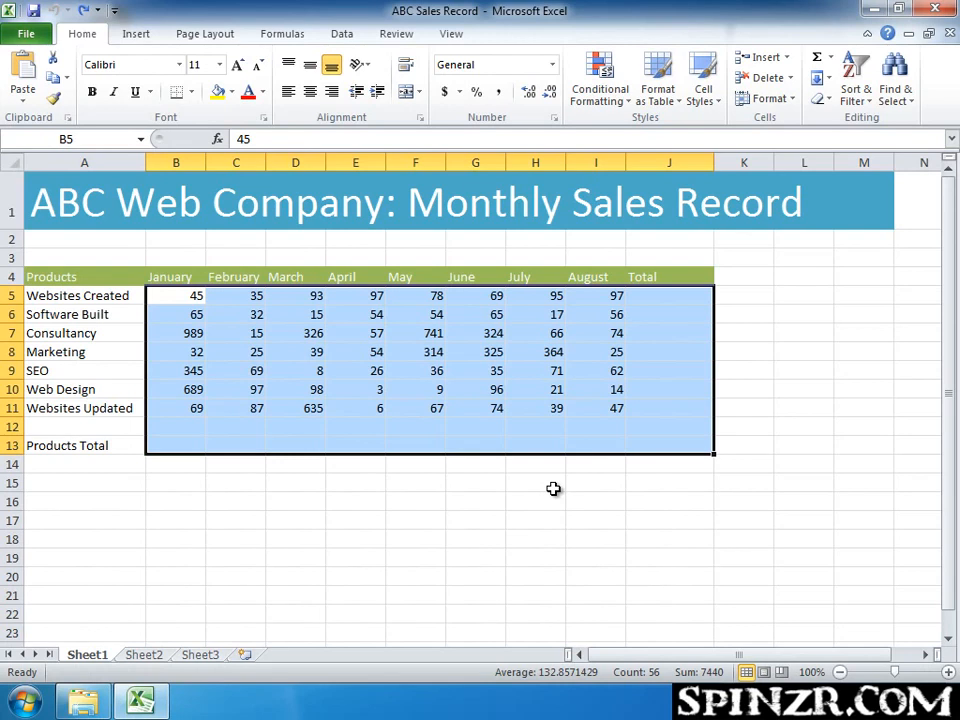
pyautogui.hotkey('alt', '=')
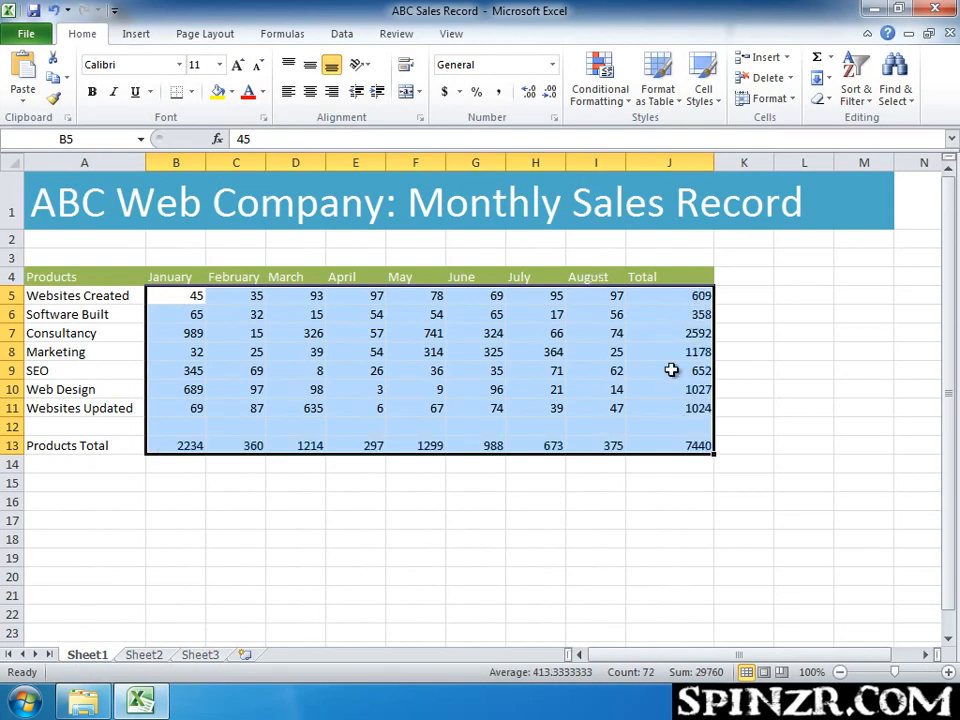
pyautogui.click(651, 498)
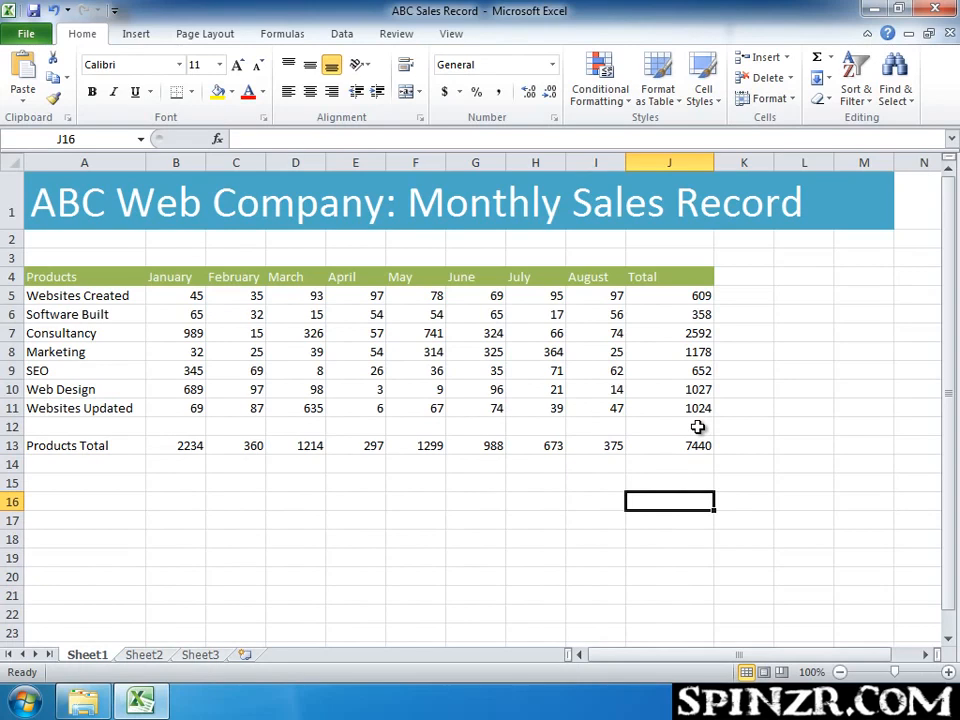
# Step: Check the formulas behind the Websites Created total in J5 and the August total in I13
pyautogui.click(697, 295)
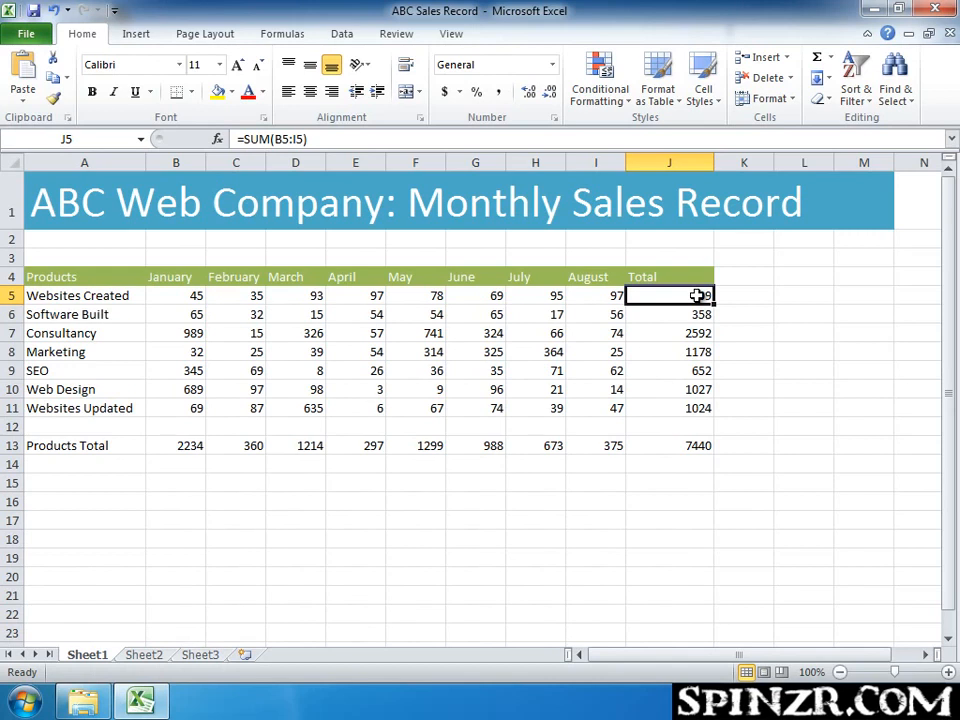
pyautogui.click(700, 464)
pyautogui.click(575, 447)
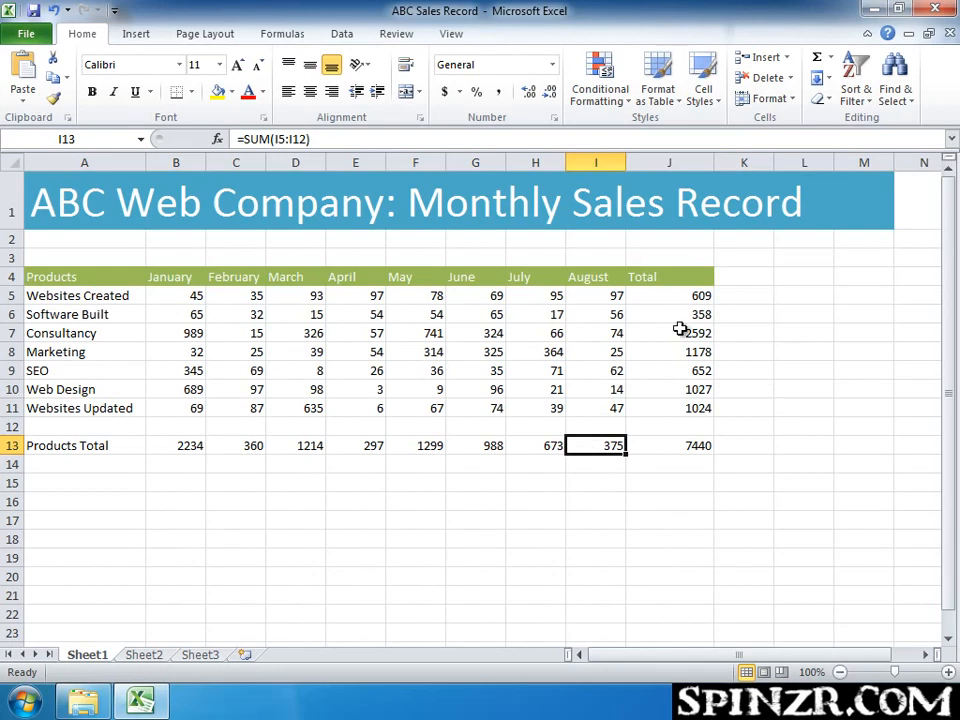
pyautogui.click(639, 478)
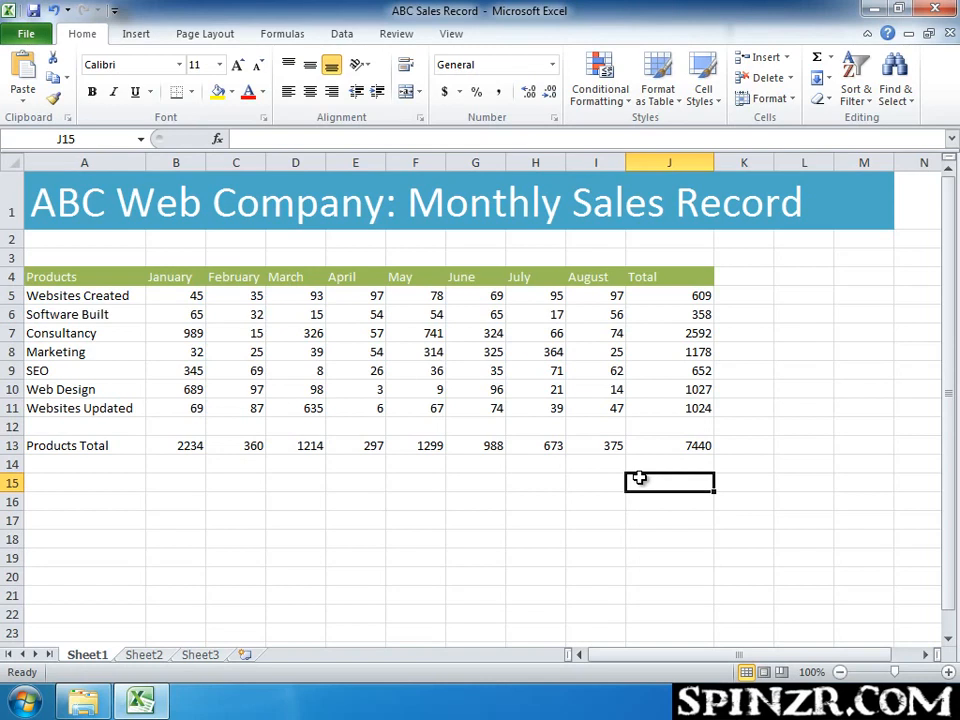
# Step: Show formulas instead of values to inspect the SUM formulas in the Total column, and switch back to showing values
pyautogui.hotkey('ctrl', '`')
pyautogui.moveTo(668, 654); pyautogui.dragTo(770, 656)
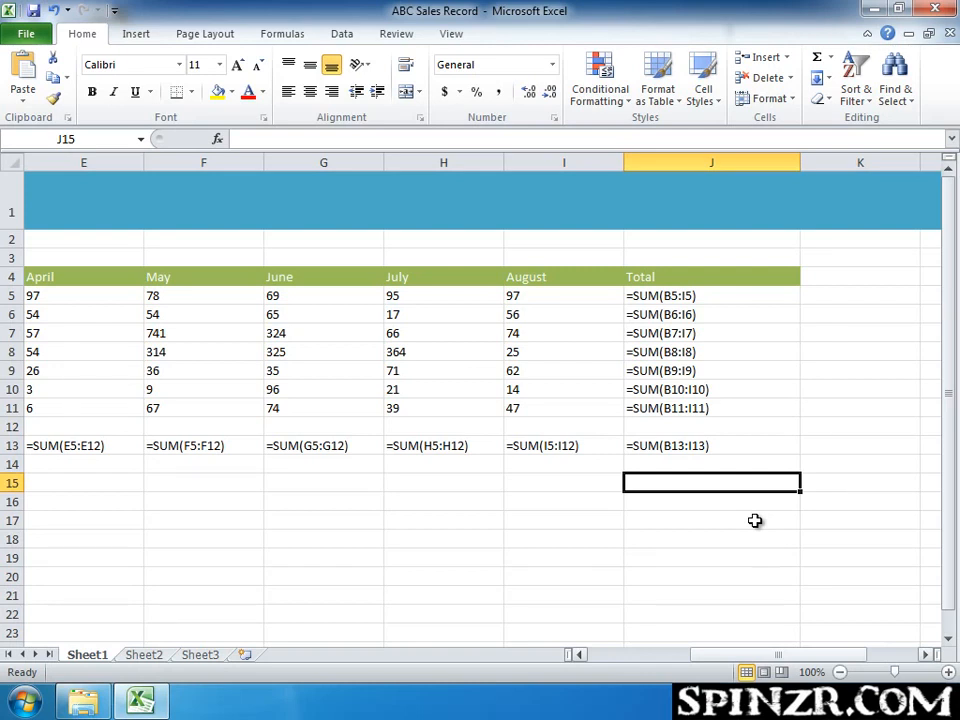
pyautogui.click(707, 298)
pyautogui.click(697, 314)
pyautogui.click(695, 352)
pyautogui.click(696, 370)
pyautogui.click(699, 389)
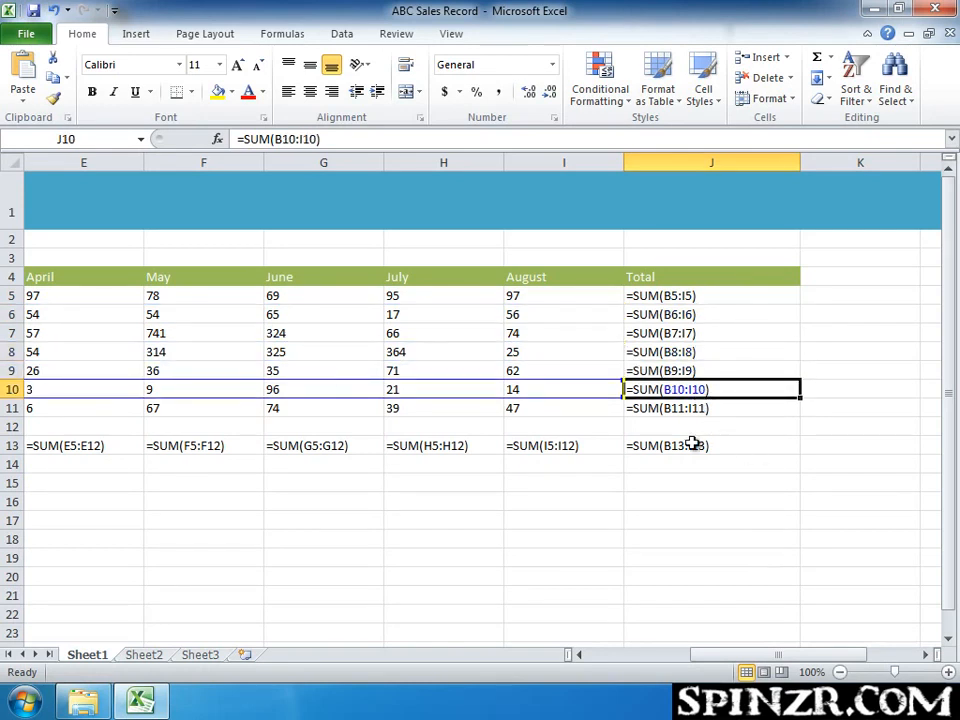
pyautogui.hotkey('ctrl', '`')
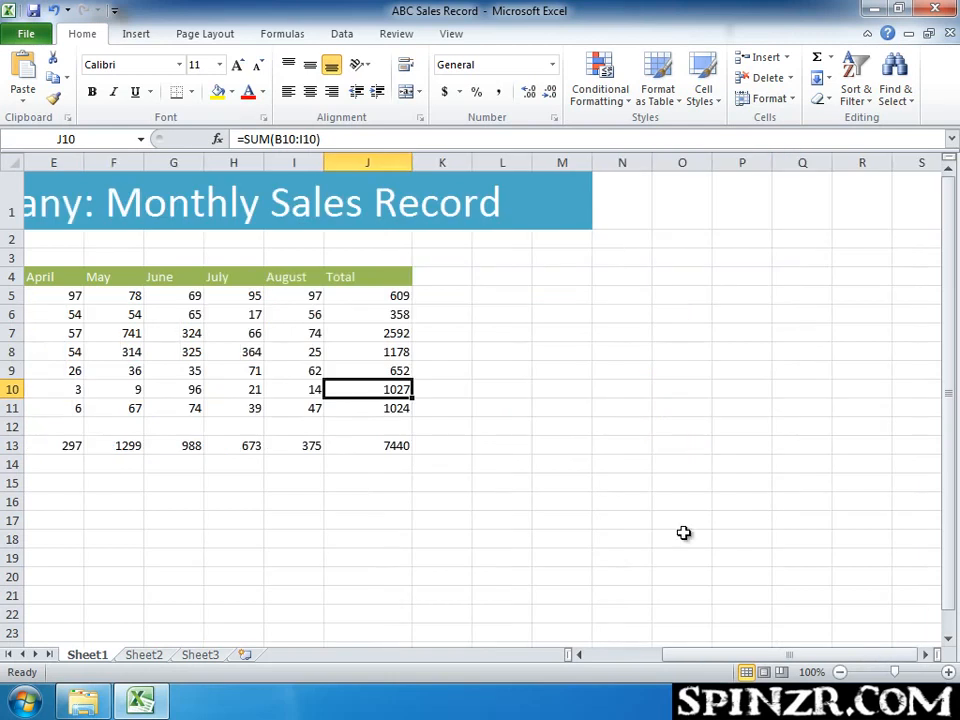
pyautogui.moveTo(677, 656); pyautogui.dragTo(602, 656)
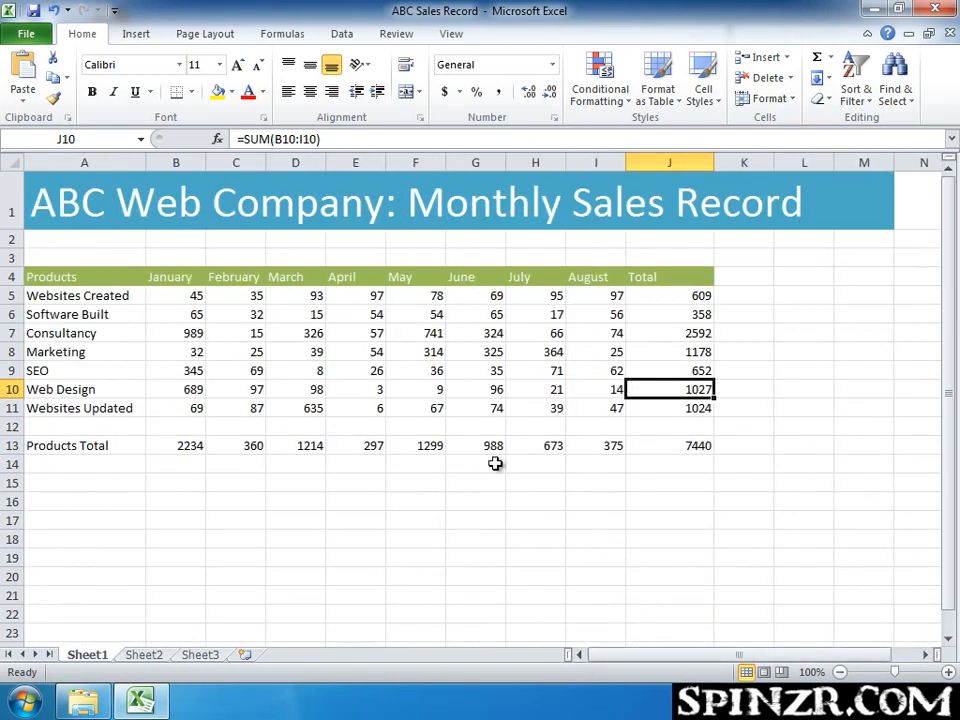
# Step: Add a "Percentage" header in K4 beside Total and widen column K to fit it
pyautogui.click(741, 279)
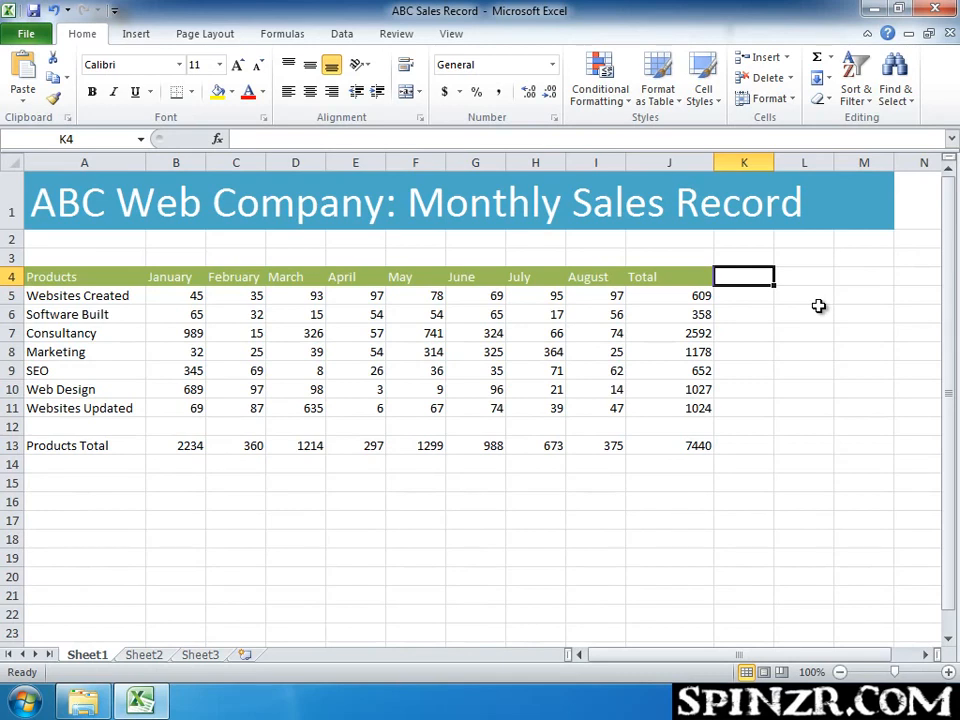
pyautogui.write('Pe')
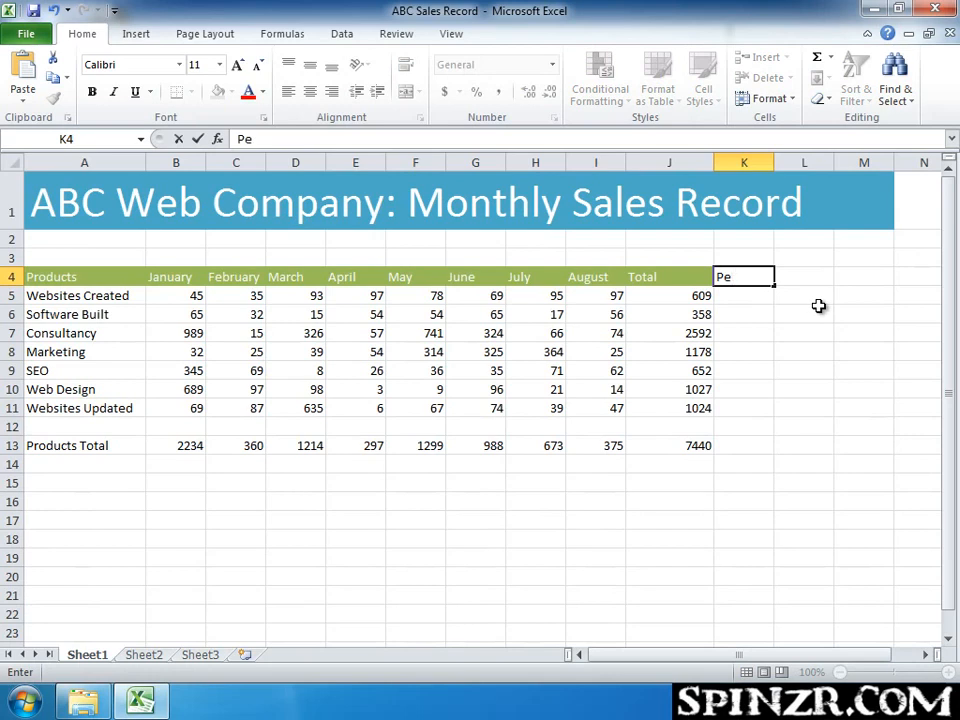
pyautogui.write('rcentage')
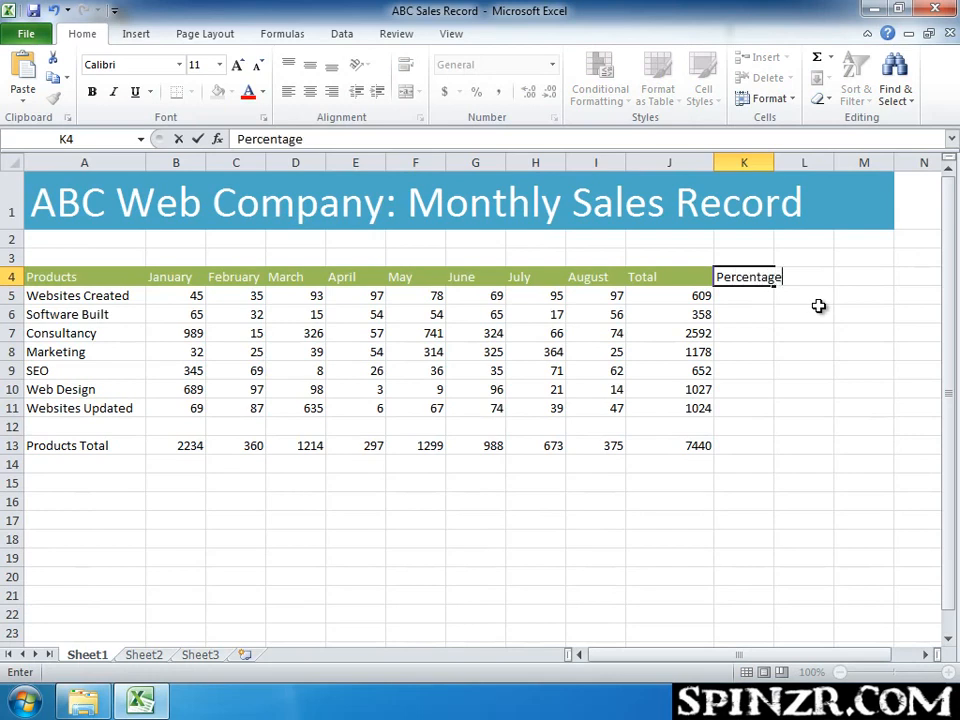
pyautogui.press('Return')
pyautogui.moveTo(774, 158); pyautogui.dragTo(806, 158)
# Step: Enter the formula =J5/J13 in K5 to calculate the Websites Created share of the grand total
pyautogui.click(775, 308)
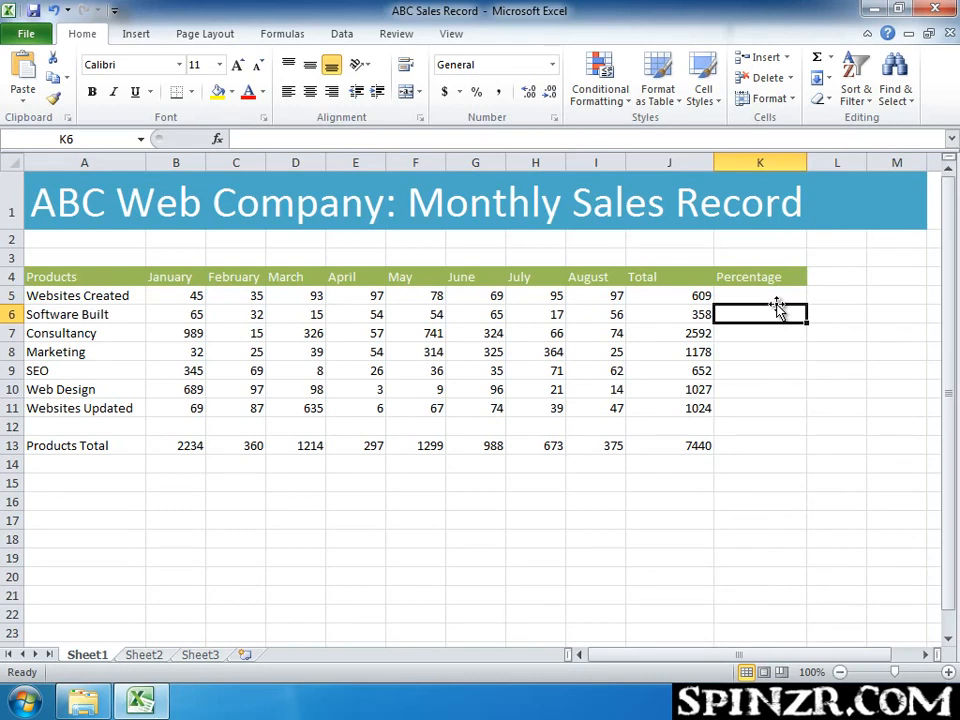
pyautogui.click(718, 296)
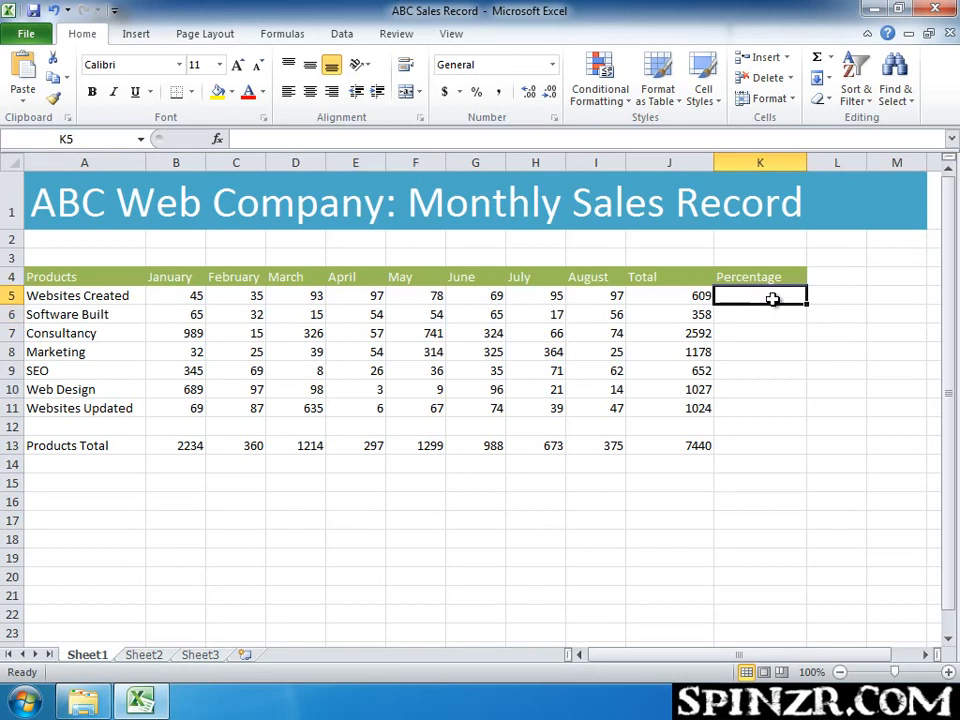
pyautogui.click(694, 297)
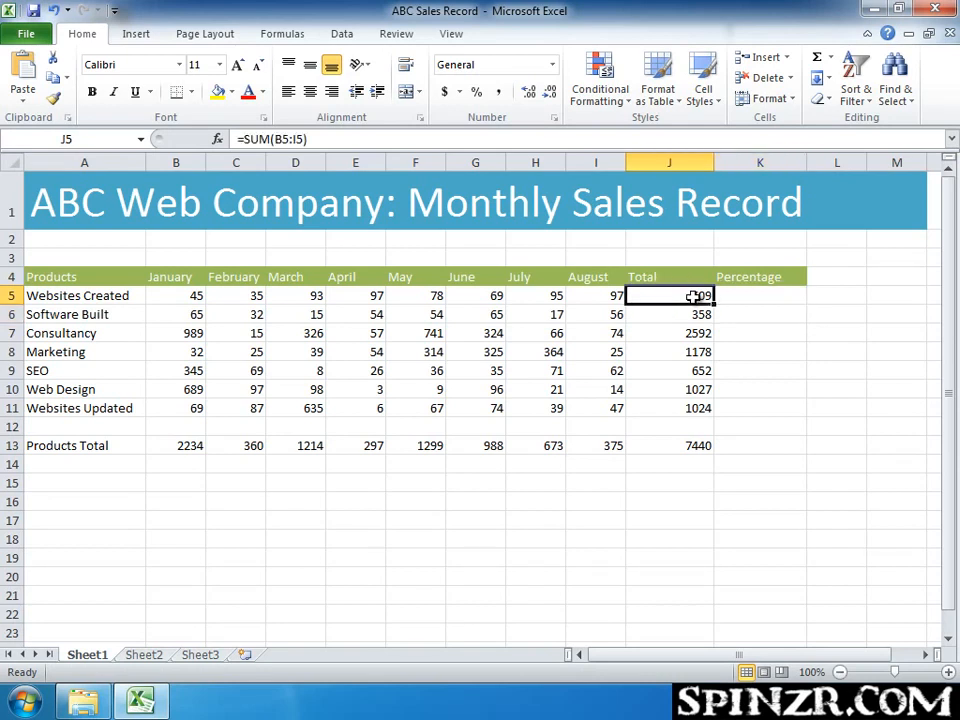
pyautogui.click(694, 446)
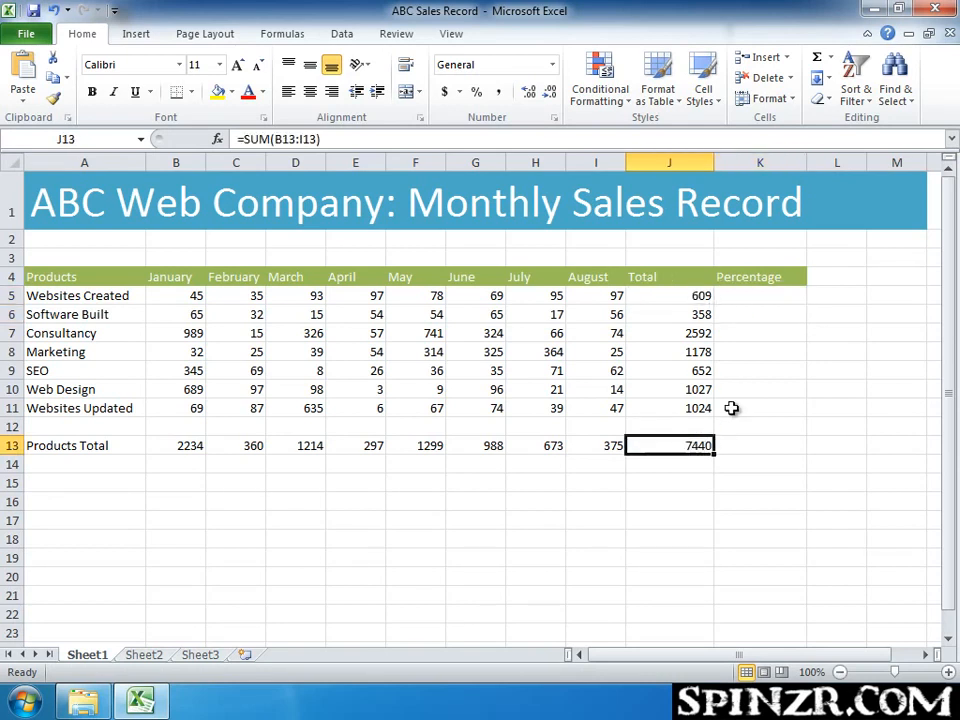
pyautogui.click(760, 302)
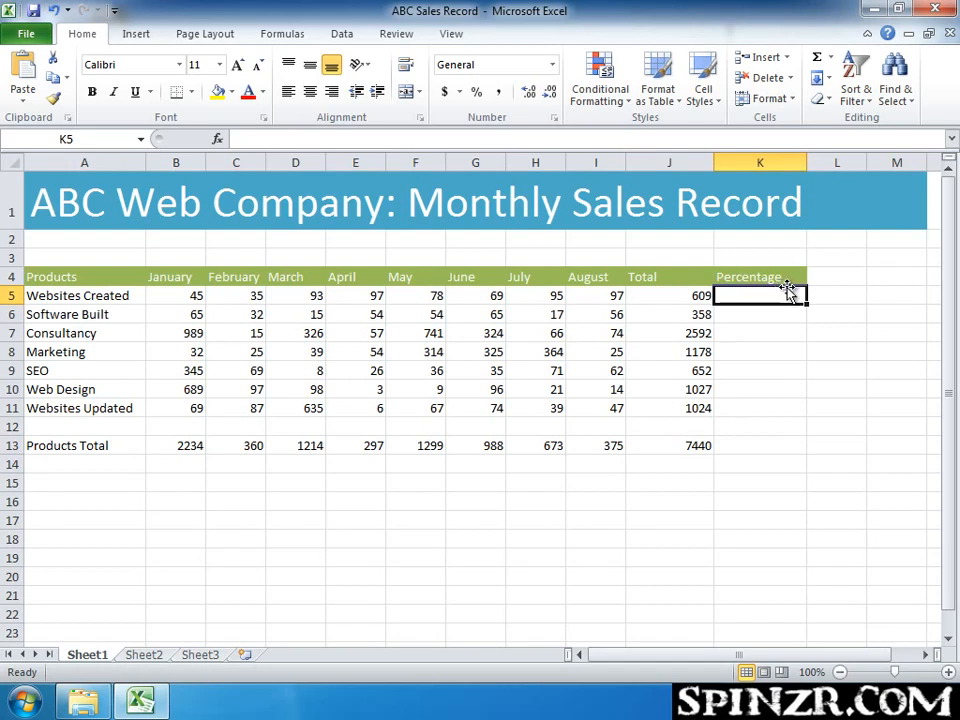
pyautogui.write('=')
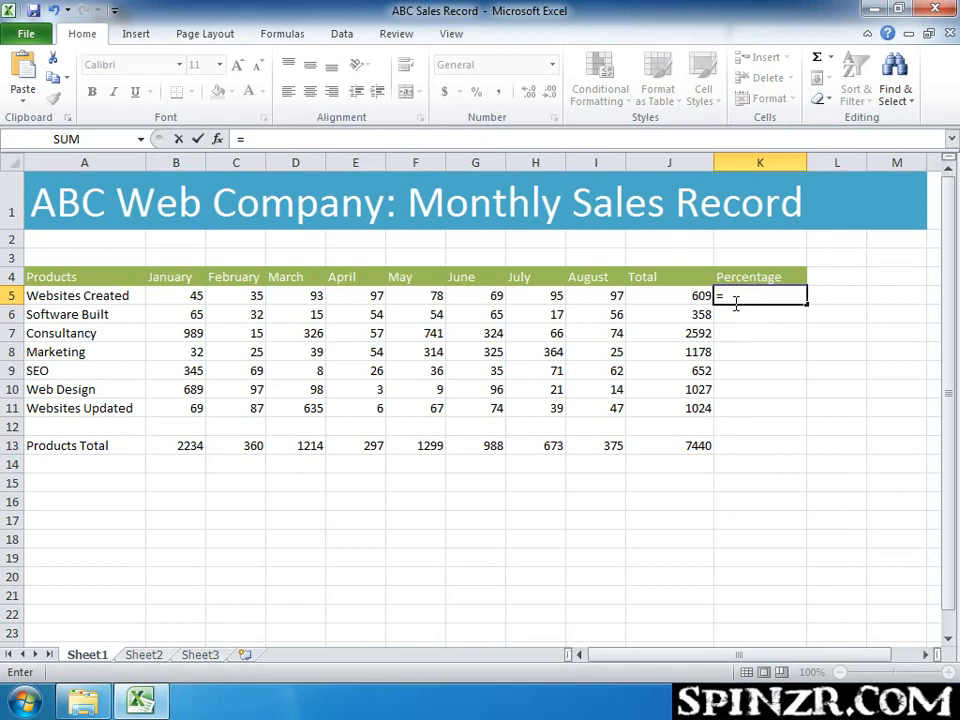
pyautogui.write('j5')
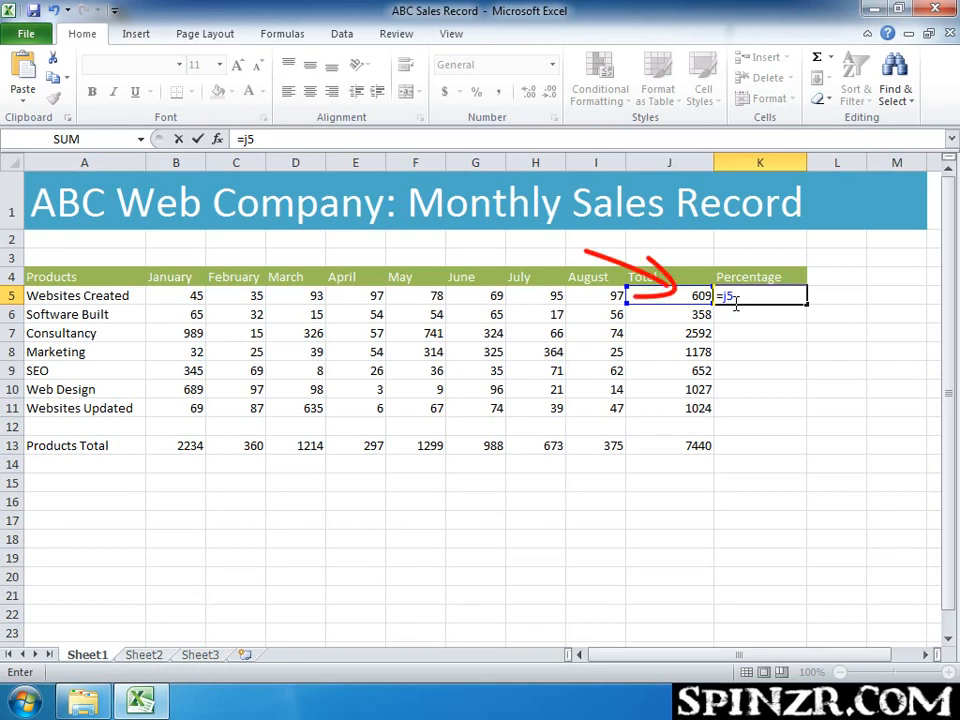
pyautogui.write('/')
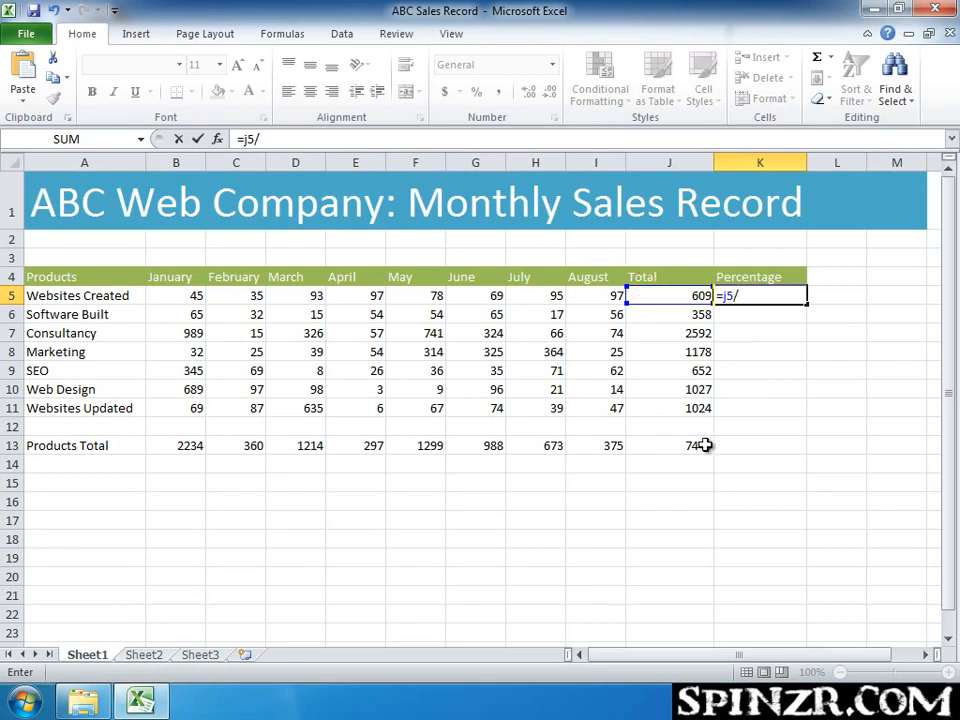
pyautogui.write('j13')
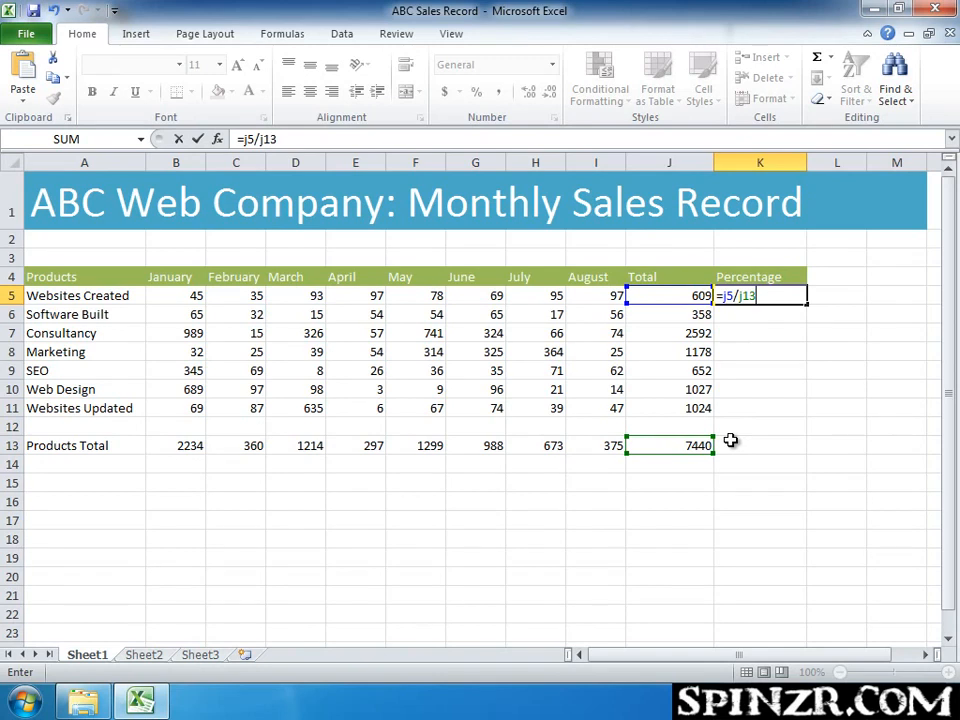
pyautogui.press('Return')
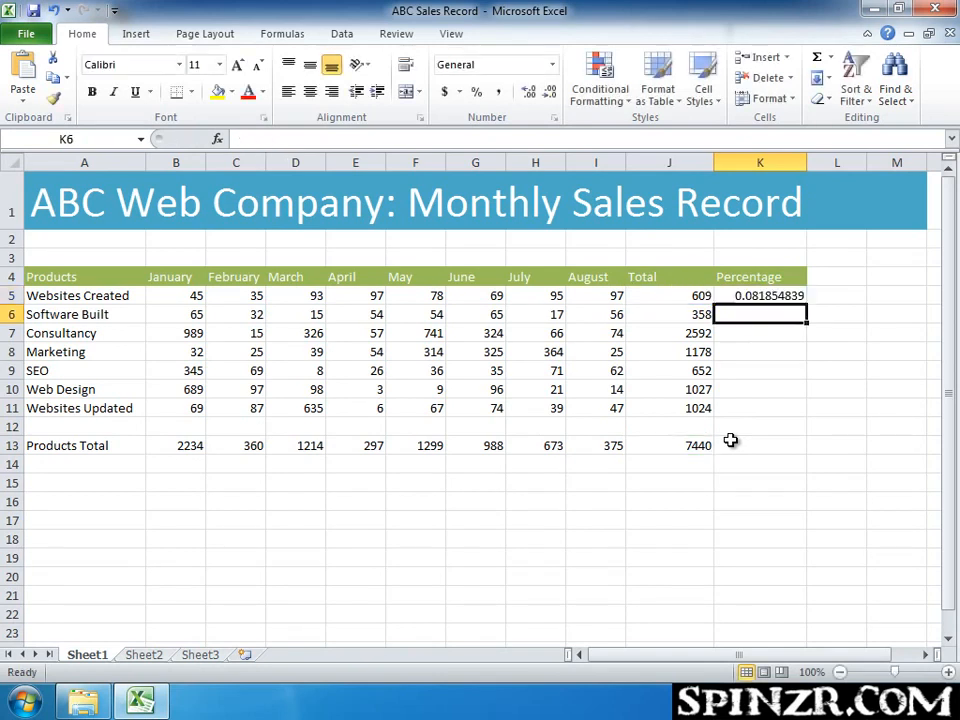
# Step: Format K5 as a percentage with one decimal place
pyautogui.click(750, 296)
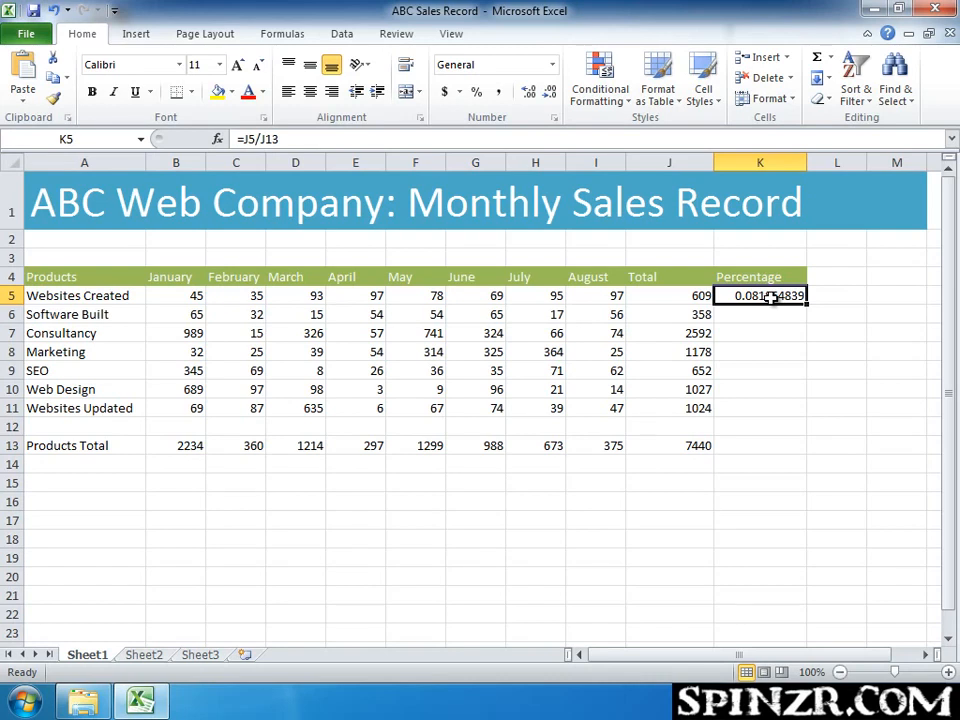
pyautogui.click(478, 93)
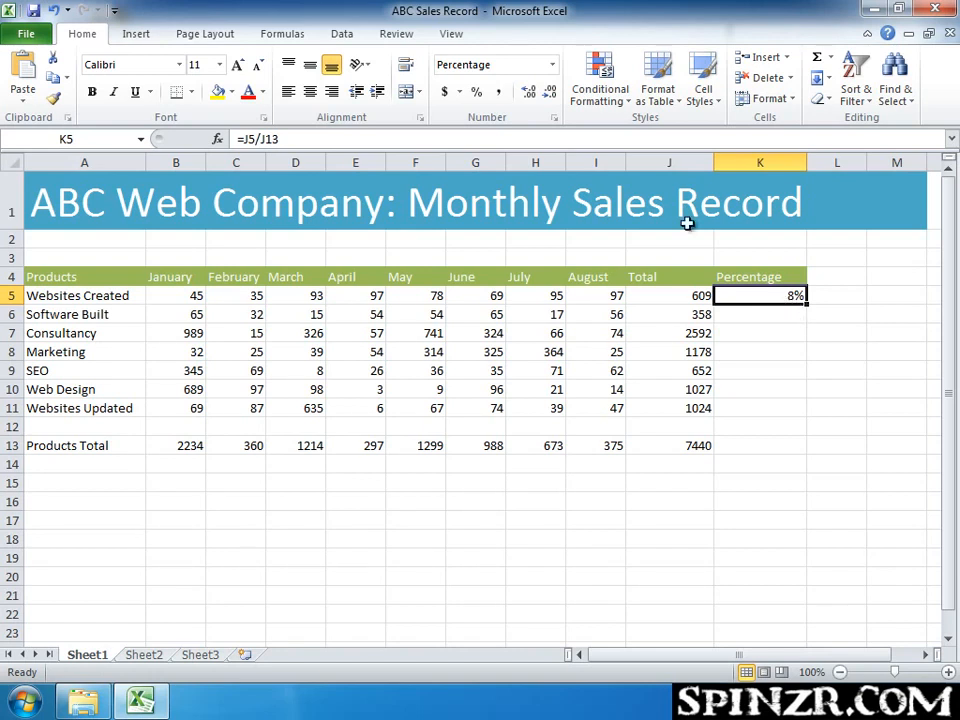
pyautogui.click(527, 92)
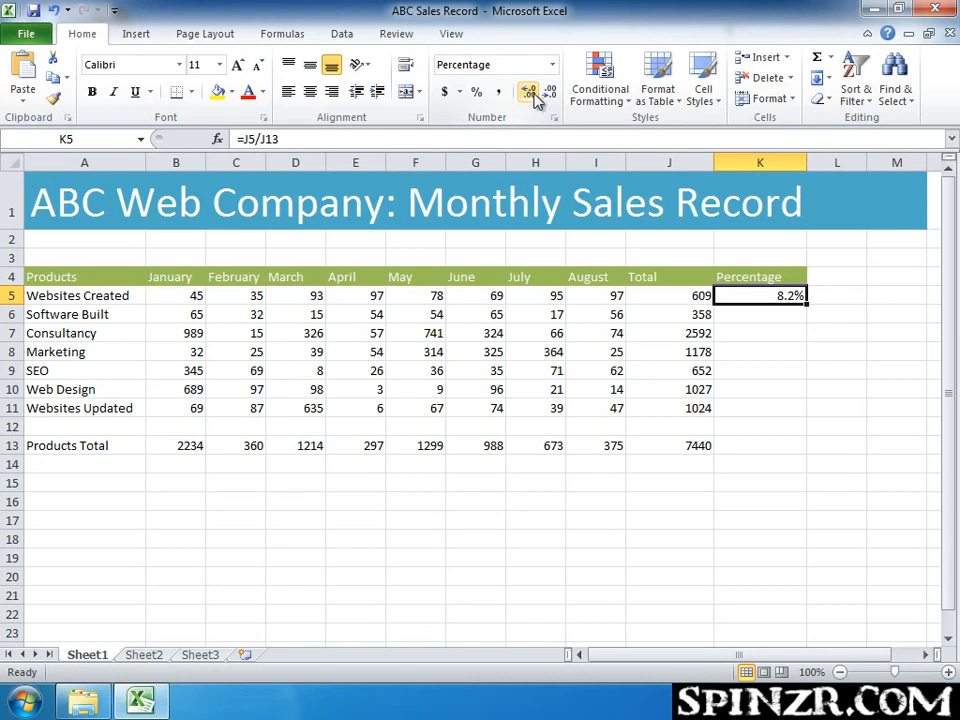
pyautogui.click(551, 95)
pyautogui.click(527, 92)
pyautogui.click(527, 92)
pyautogui.click(553, 96)
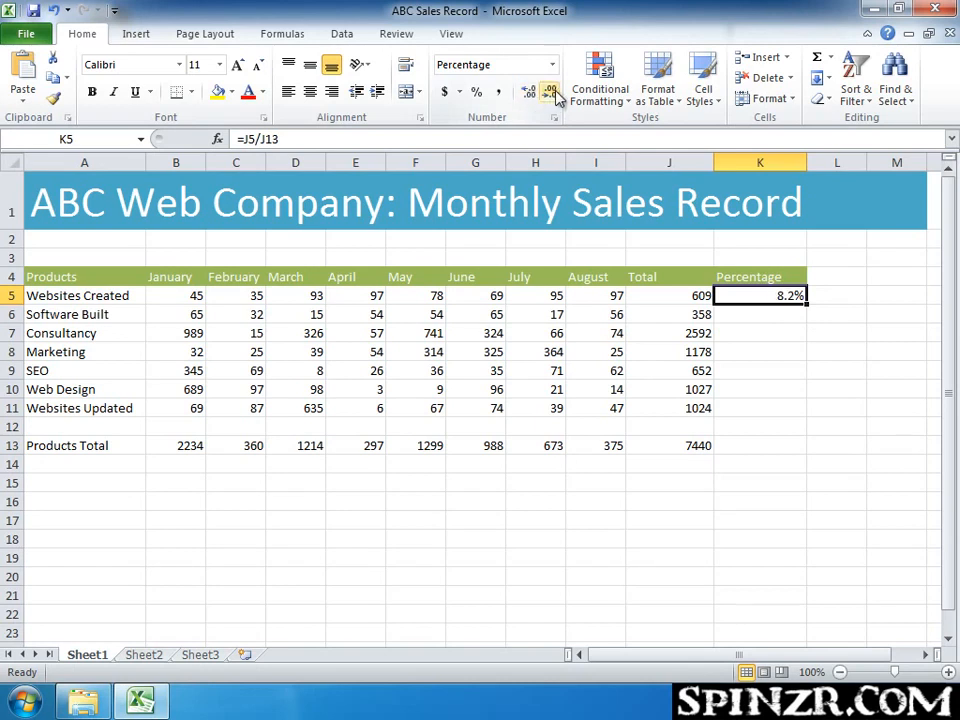
# Step: Fill the percentage formula from K5 down through K11 for the remaining products
pyautogui.click(829, 282)
pyautogui.click(746, 279)
pyautogui.click(760, 300)
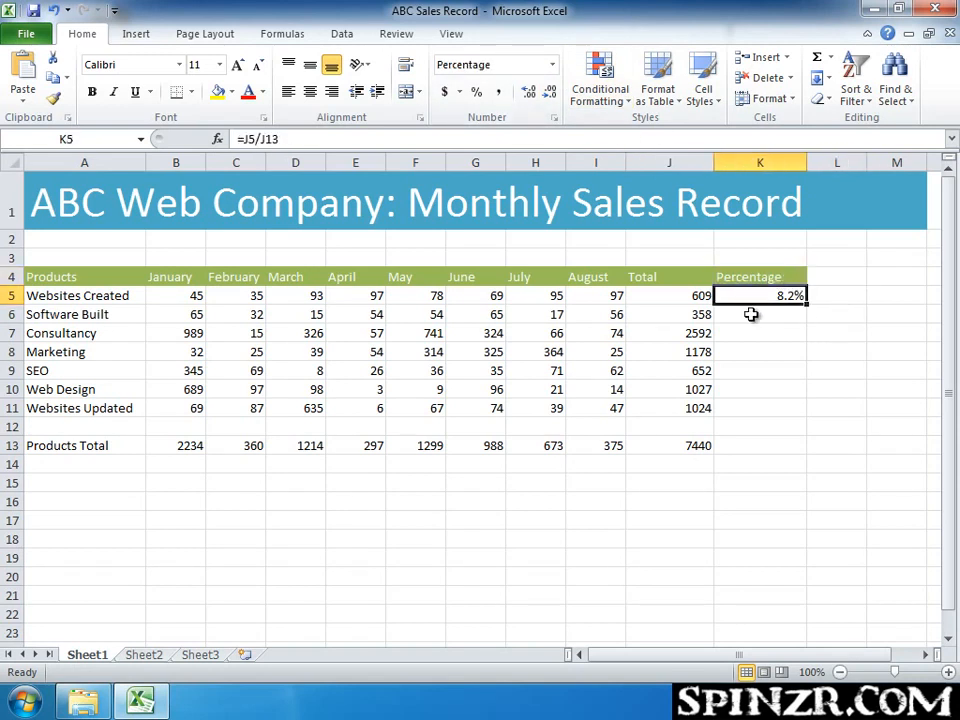
pyautogui.click(702, 445)
pyautogui.click(815, 296)
pyautogui.click(795, 296)
pyautogui.moveTo(807, 300); pyautogui.dragTo(803, 410)
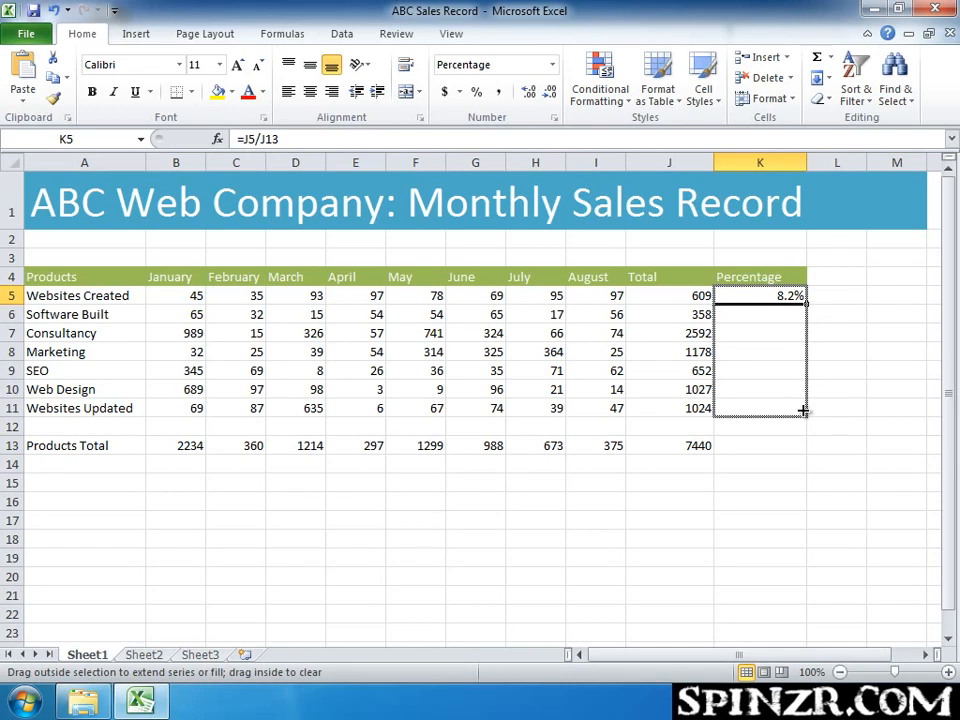
# Step: Complete the percentage formula fill down to K11 and inspect the copied formula in K6
pyautogui.moveTo(803, 410); pyautogui.dragTo(804, 411)
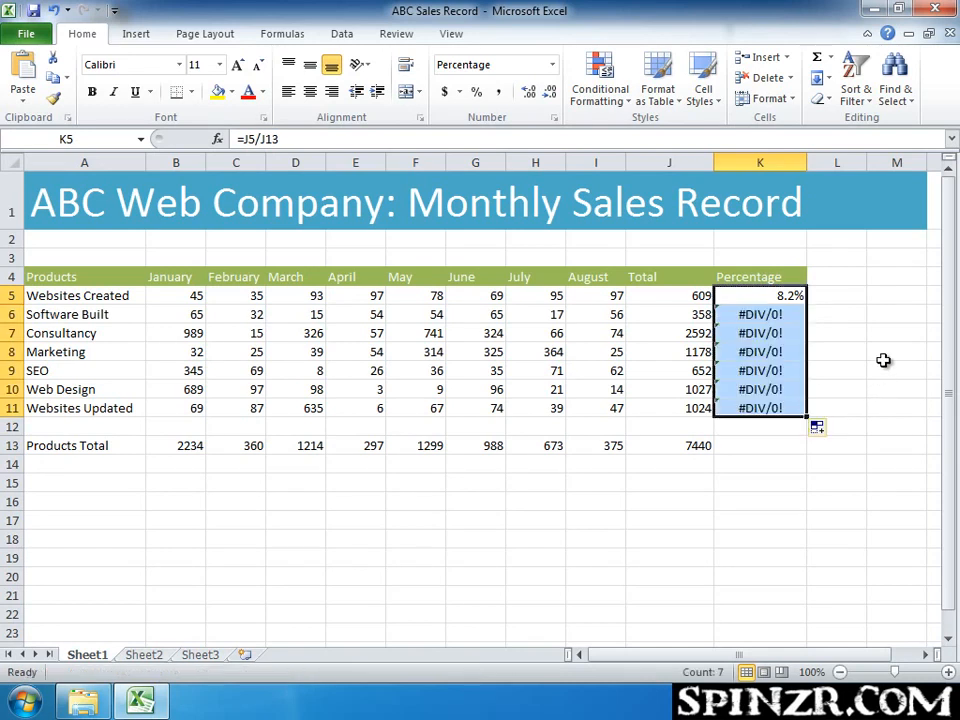
pyautogui.click(881, 300)
pyautogui.click(735, 315)
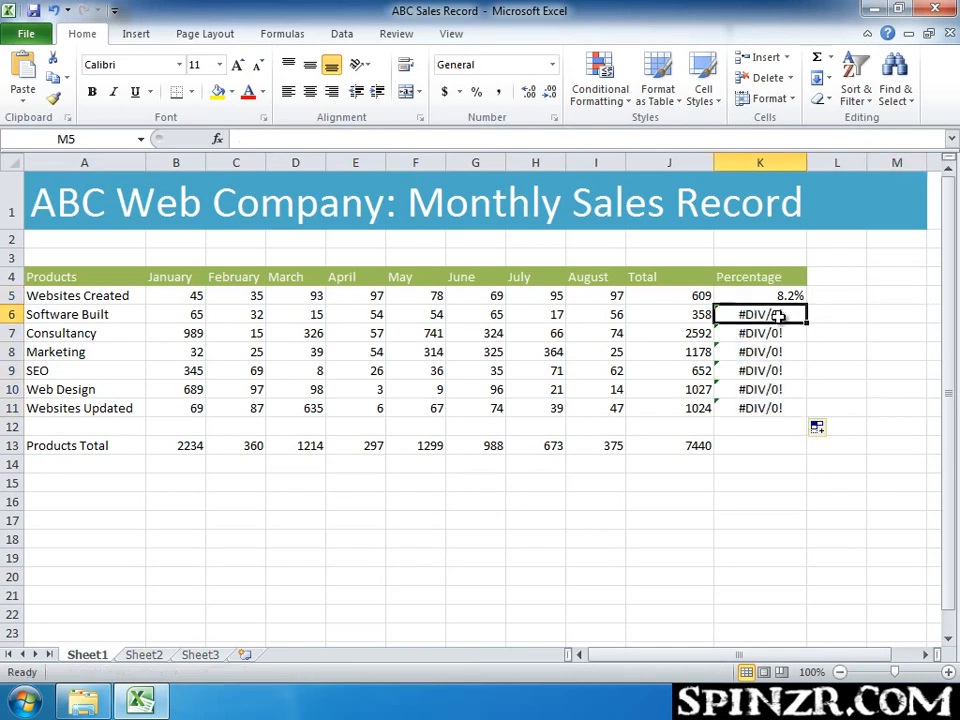
pyautogui.click(862, 320)
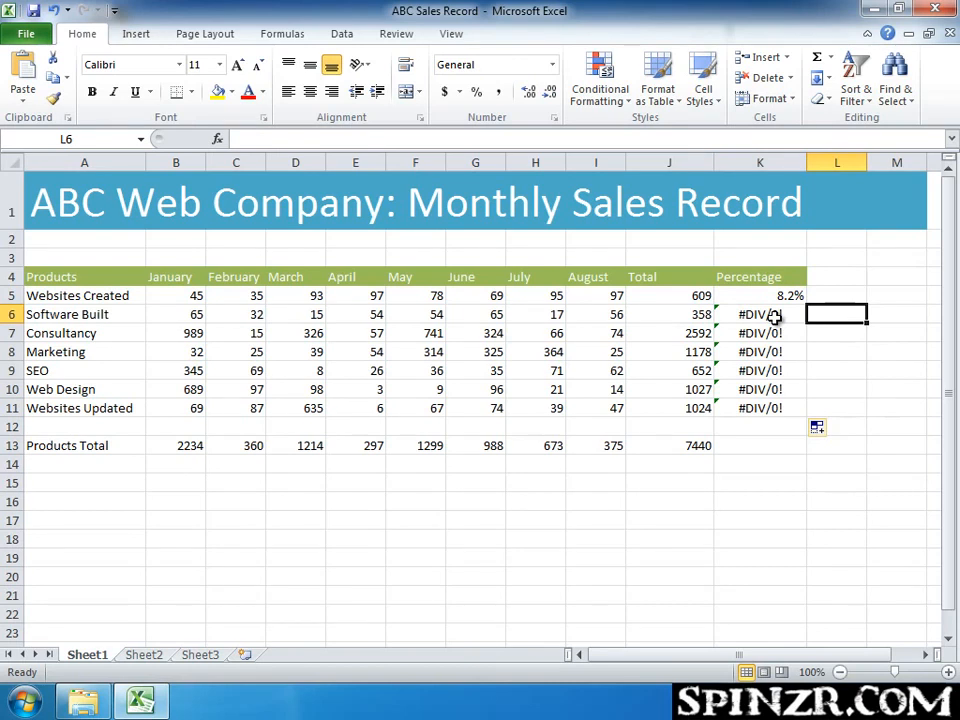
pyautogui.click(775, 316)
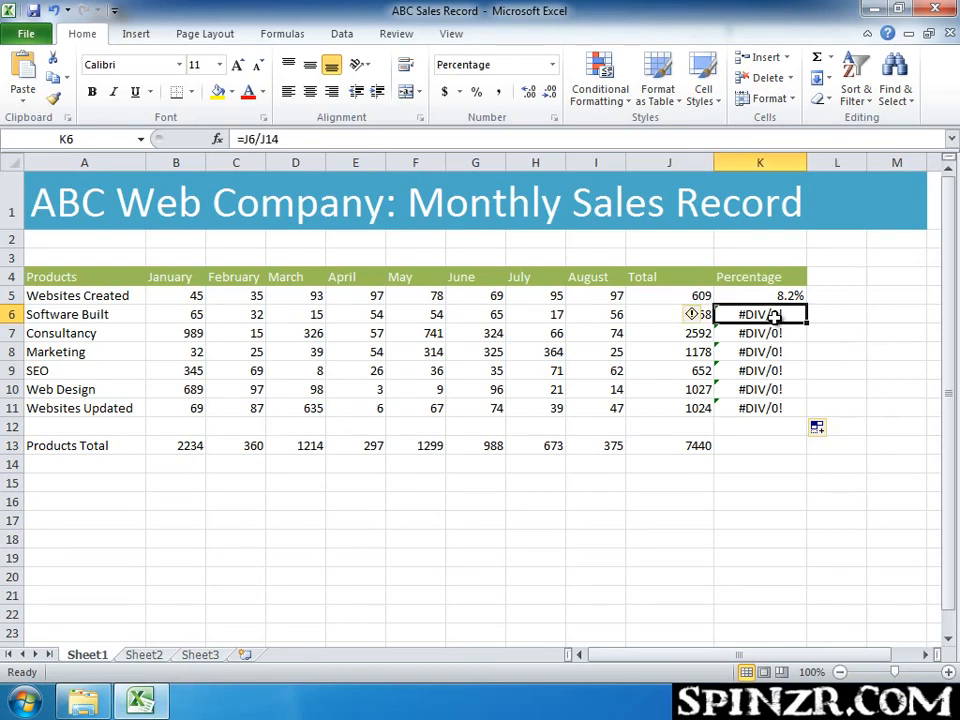
# Step: Display the sheet's formulas and examine which cells the Percentage formulas in K5 through K9 refer to
pyautogui.hotkey('ctrl', '`')
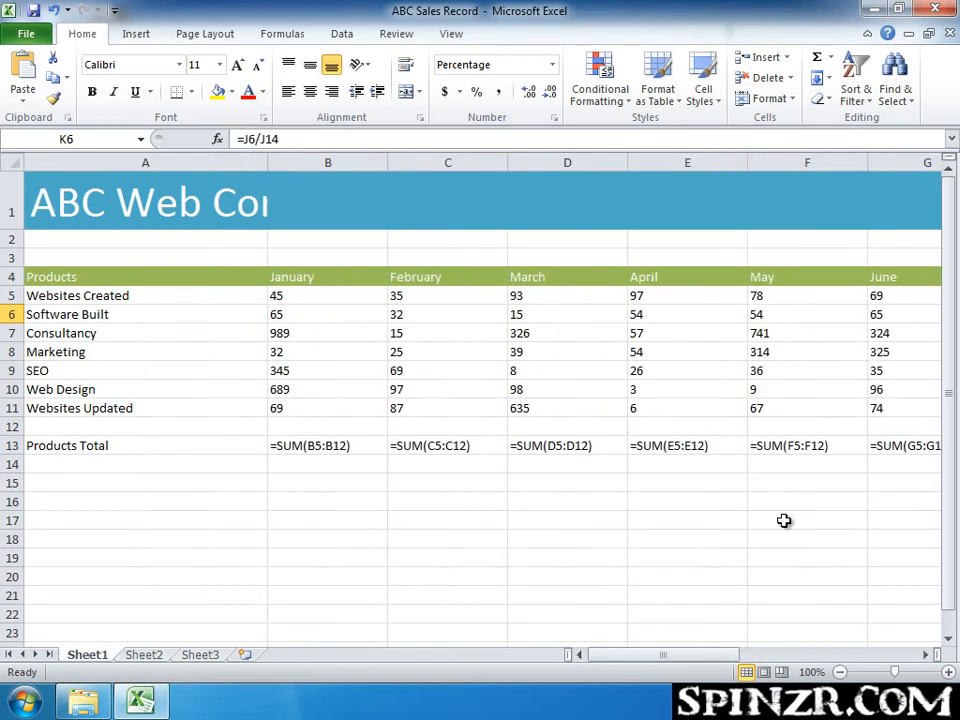
pyautogui.moveTo(666, 656); pyautogui.dragTo(812, 658)
pyautogui.click(798, 314)
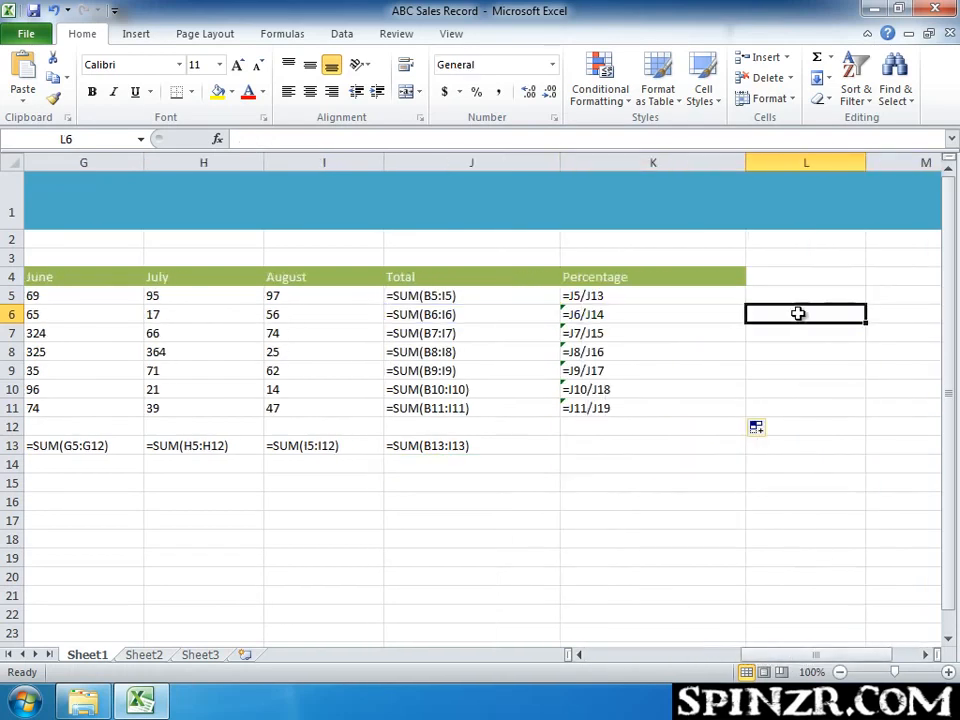
pyautogui.click(626, 298)
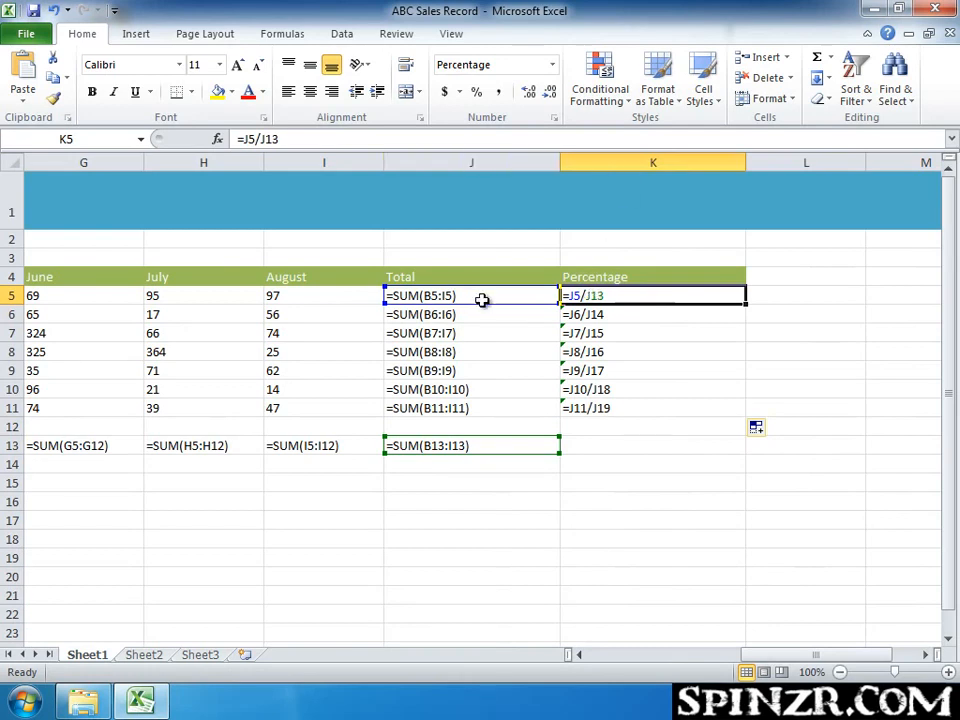
pyautogui.doubleClick(604, 316)
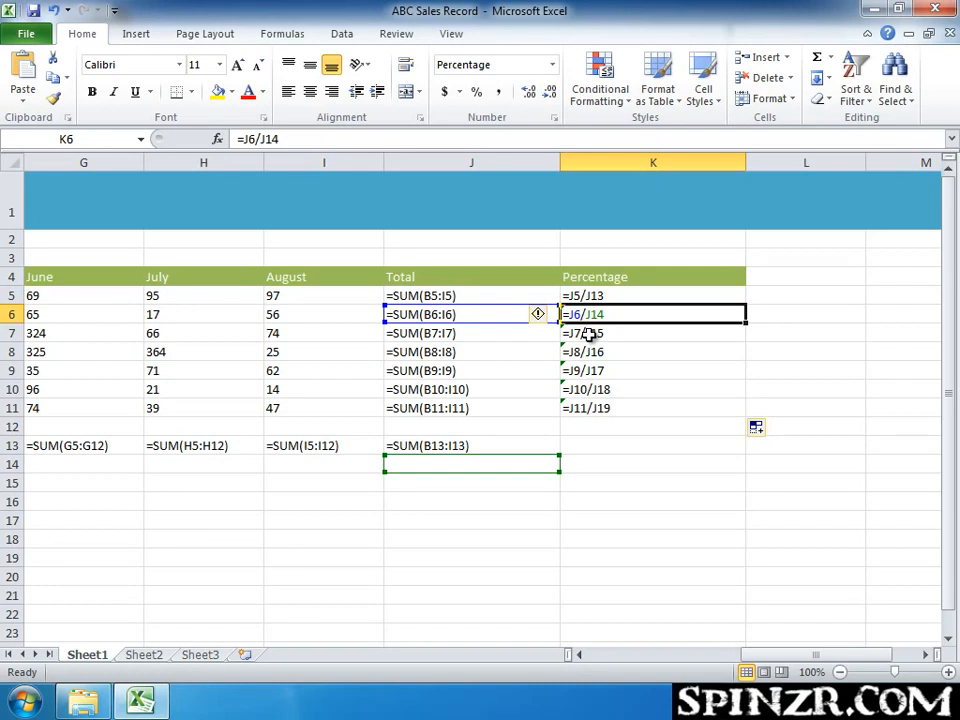
pyautogui.click(590, 333)
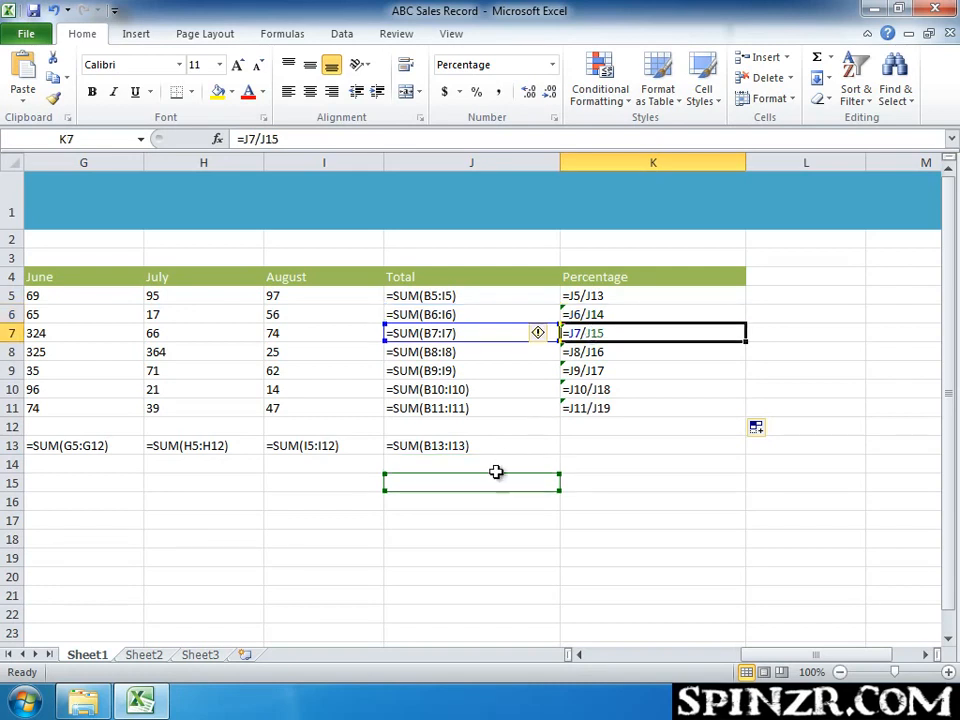
pyautogui.click(585, 354)
pyautogui.click(586, 372)
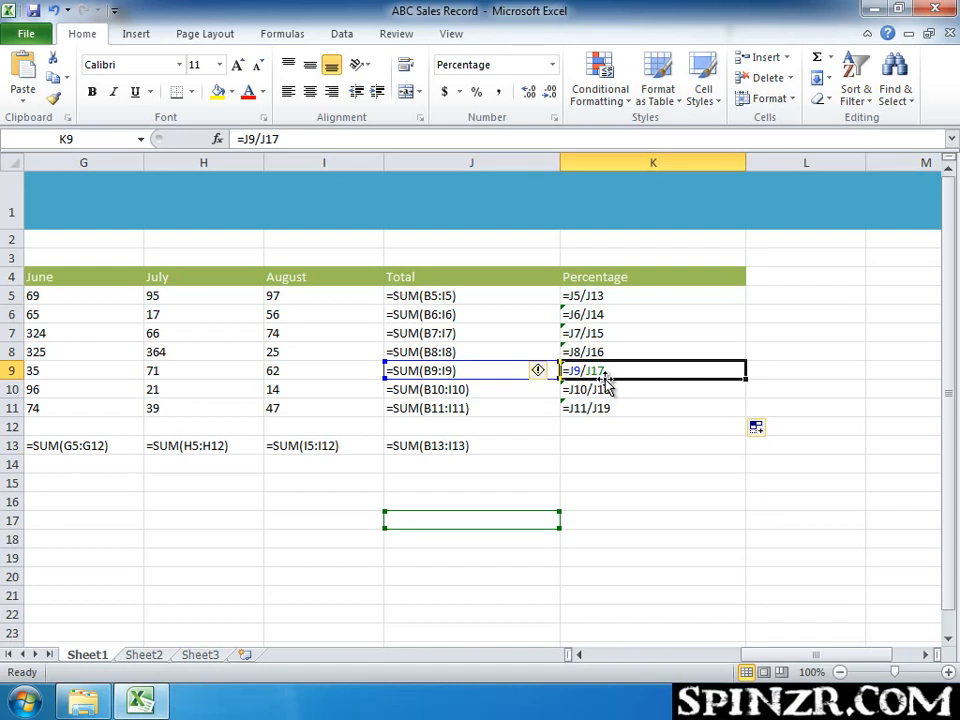
pyautogui.hotkey('ctrl', '`')
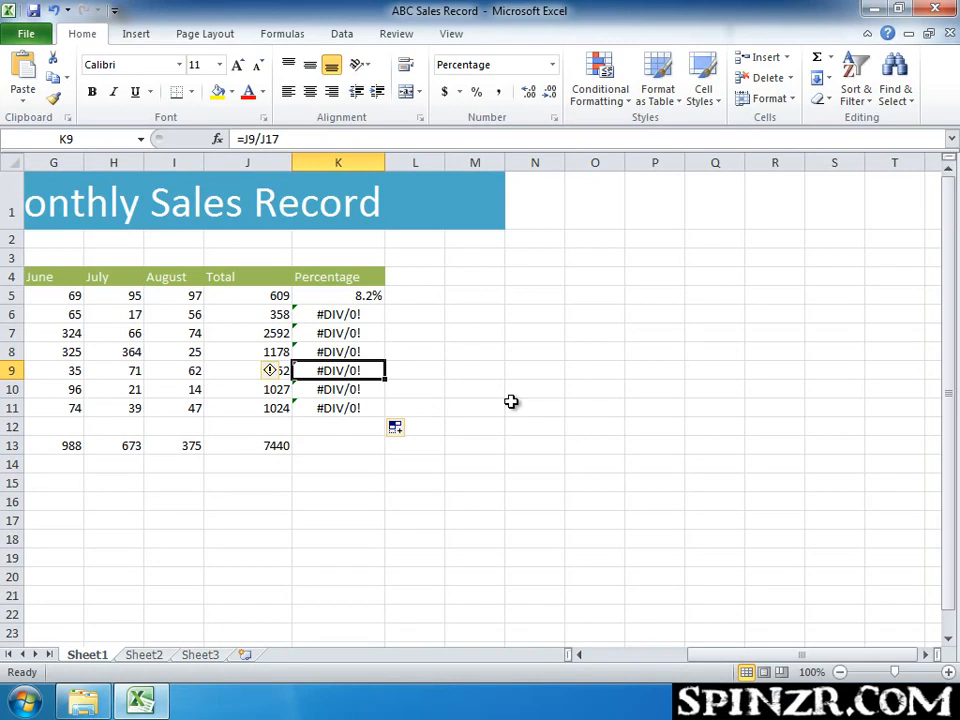
# Step: Undo the percentage fill and K5 formula, and enter =J5/$J$13 in K5 with an absolute grand total reference
pyautogui.hotkey('ctrl', 'z')
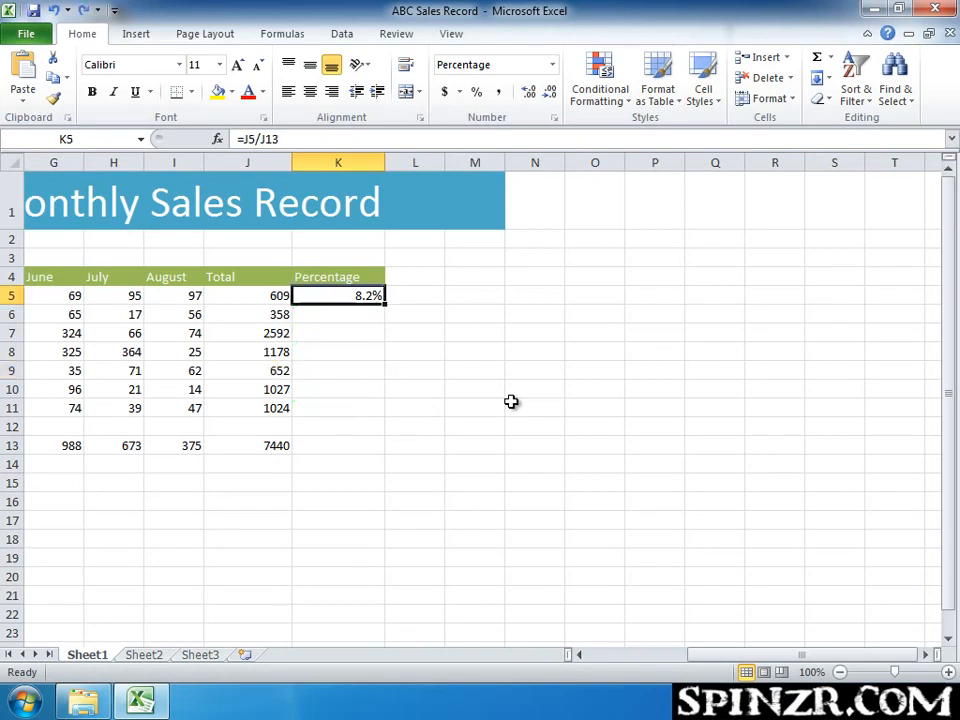
pyautogui.hotkey('ctrl', 'z')
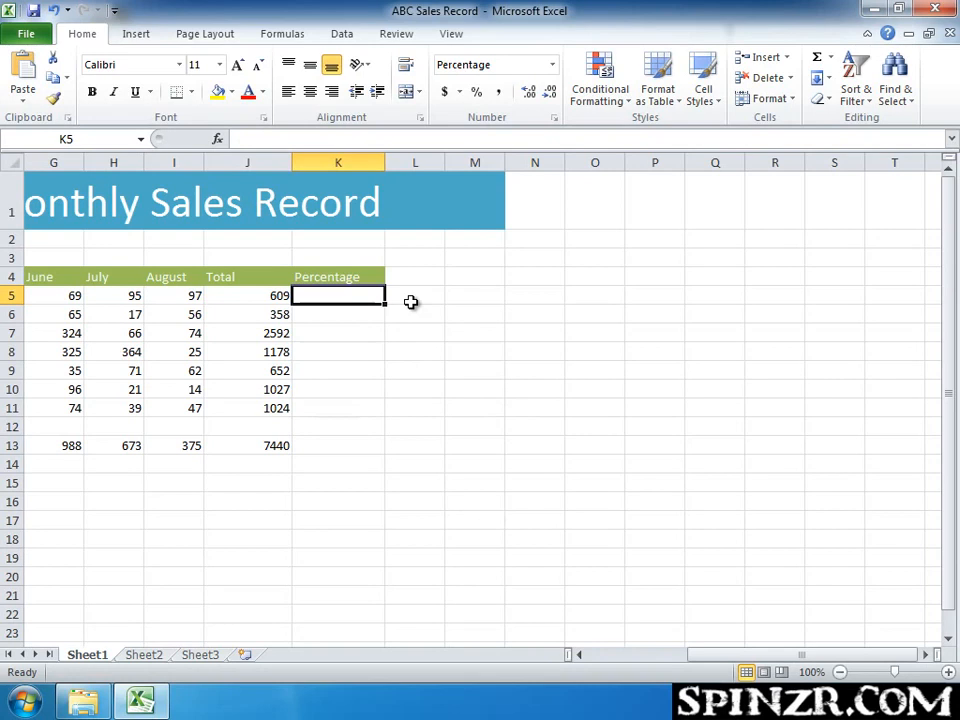
pyautogui.write('=')
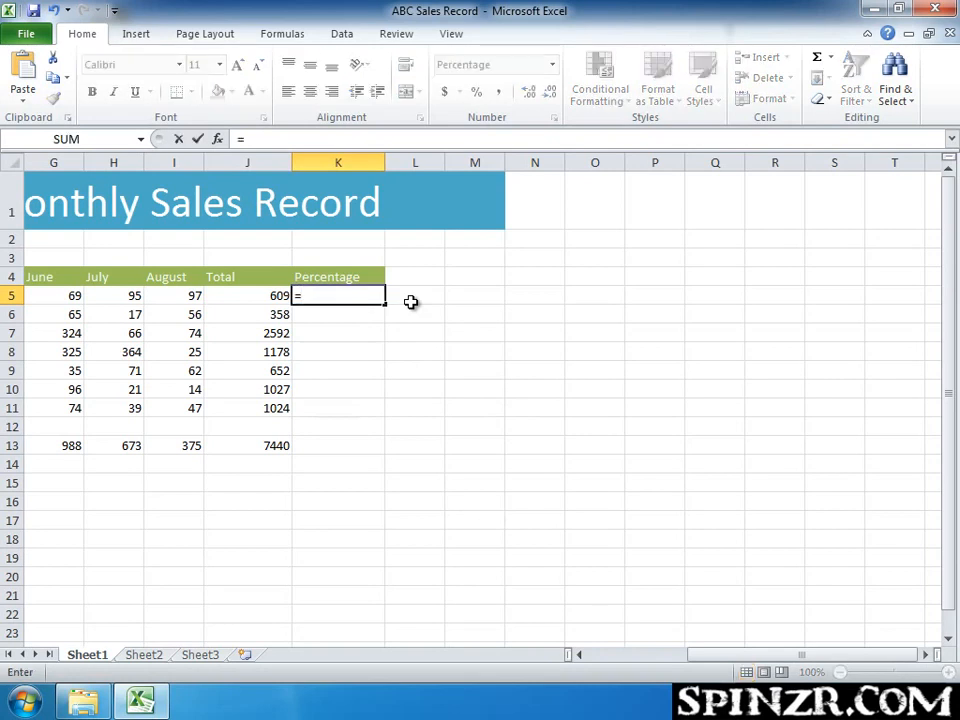
pyautogui.write('j5/')
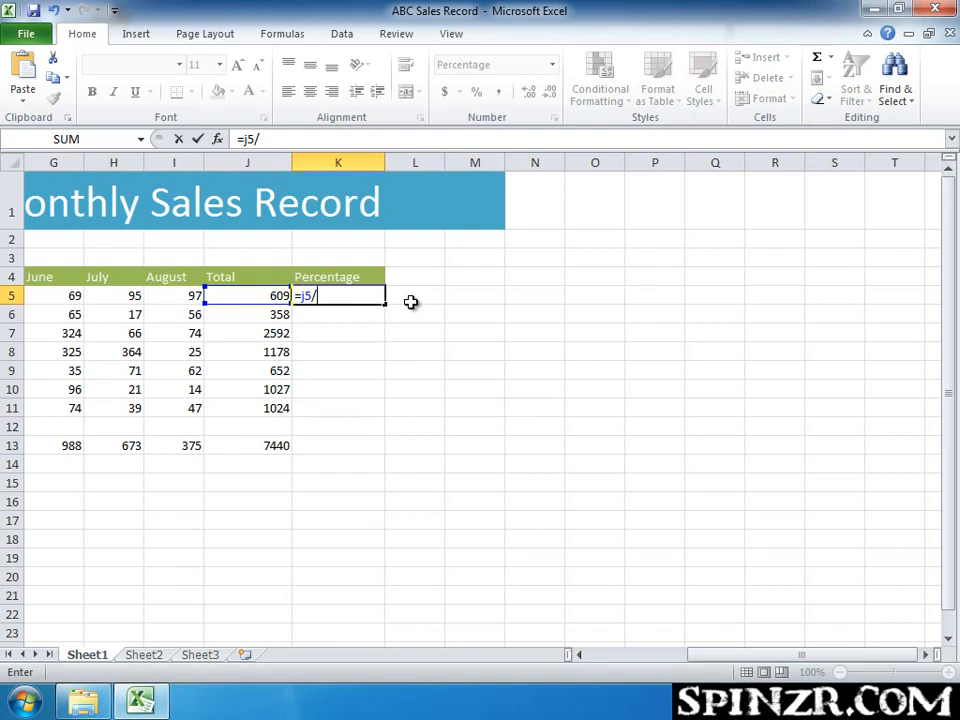
pyautogui.write('j13')
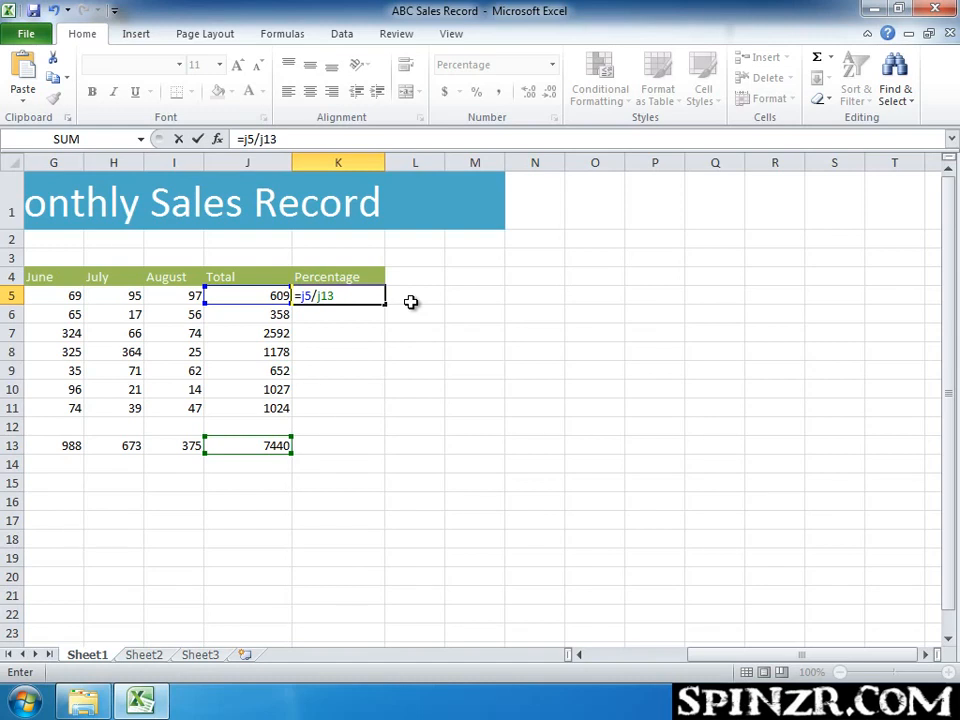
pyautogui.press('F4')
pyautogui.press('BackSpace')
pyautogui.press('F4')
pyautogui.press('F4')
pyautogui.press('F4')
pyautogui.press('Return')
# Step: Fill the percentage formula from K5 down through K13 and clear K12 in the blank row
pyautogui.click(365, 295)
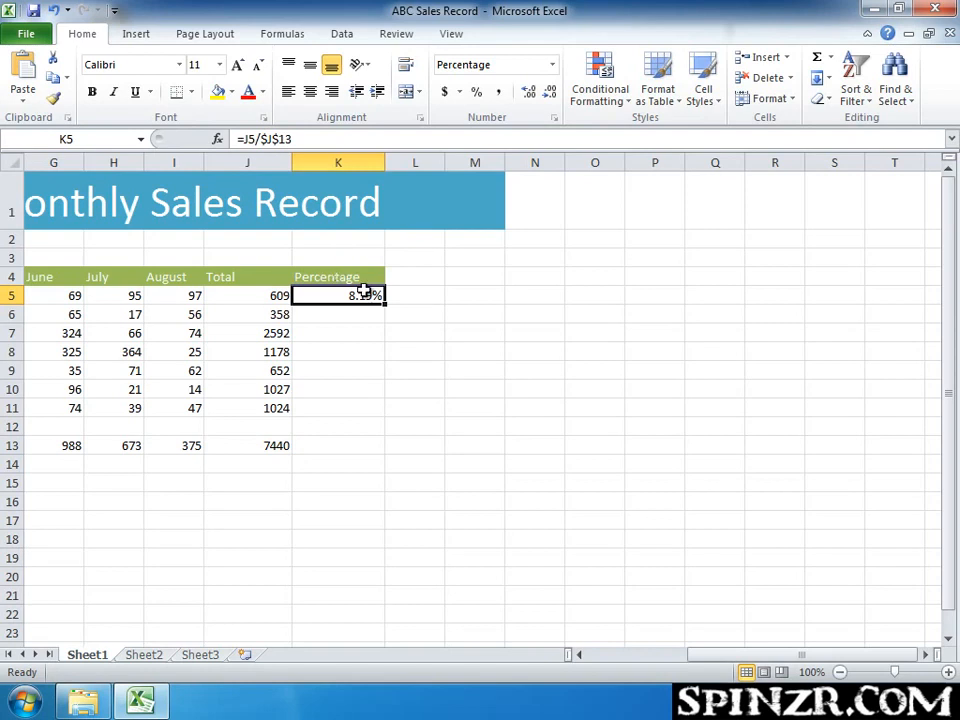
pyautogui.moveTo(389, 304); pyautogui.dragTo(387, 451)
pyautogui.click(523, 370)
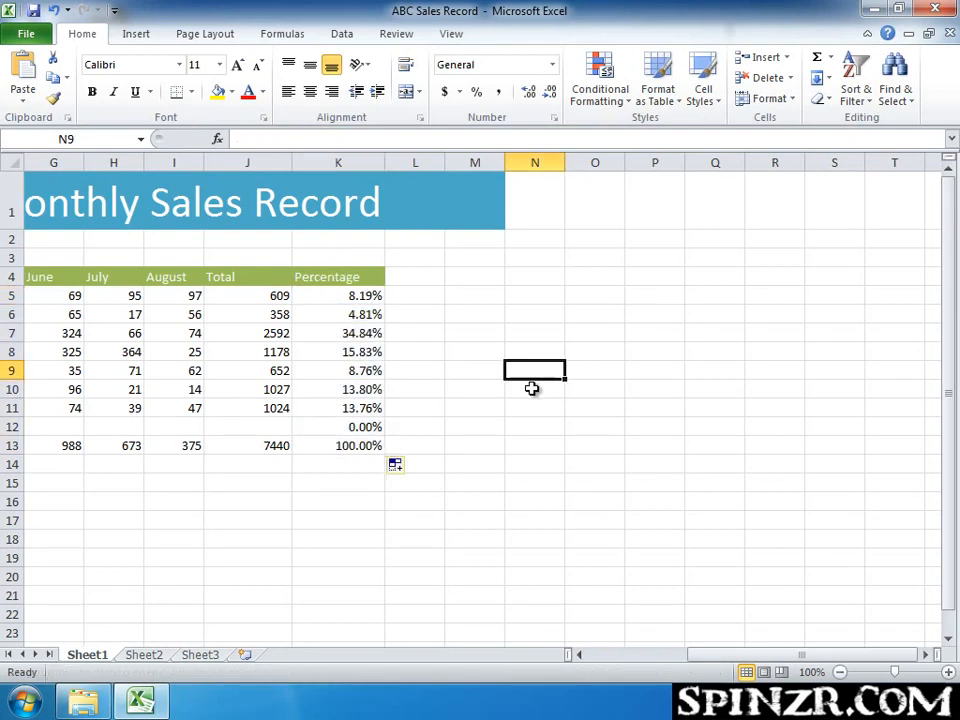
pyautogui.click(369, 427)
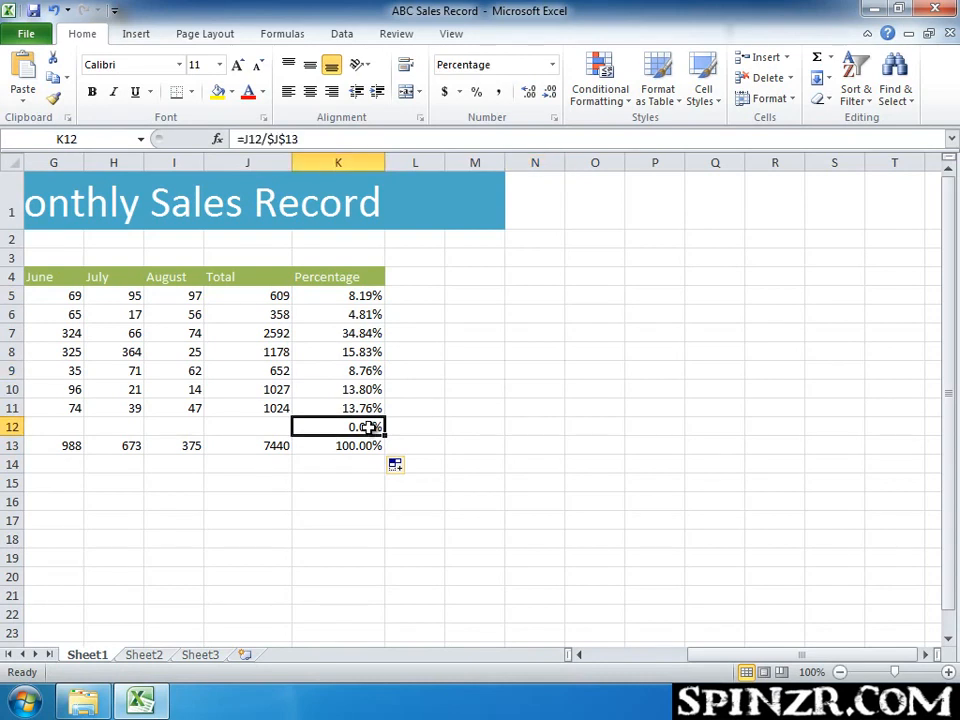
pyautogui.press('Delete')
pyautogui.click(470, 352)
# Step: Examine the copied formulas from K6 down to K13 to check their reference to the grand total
pyautogui.moveTo(702, 665); pyautogui.dragTo(596, 662)
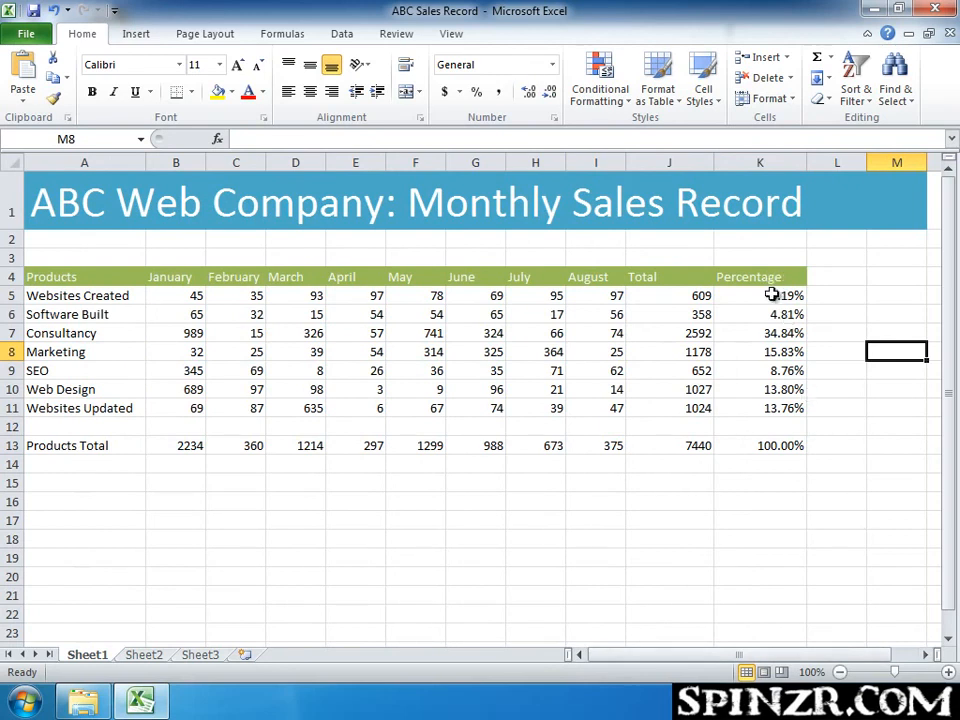
pyautogui.click(851, 461)
pyautogui.click(794, 316)
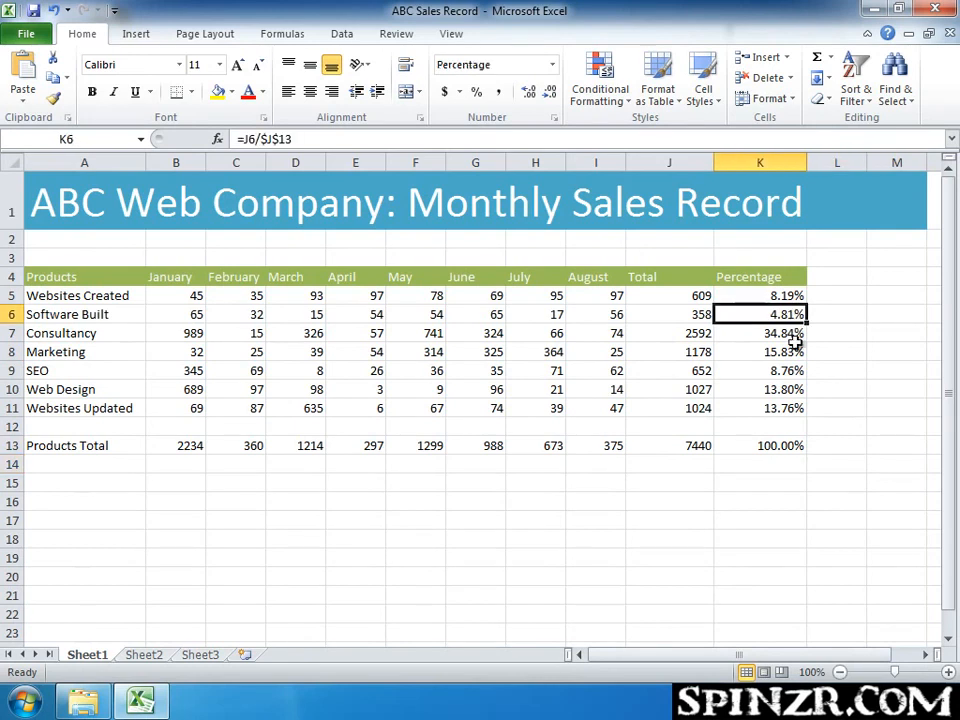
pyautogui.click(795, 337)
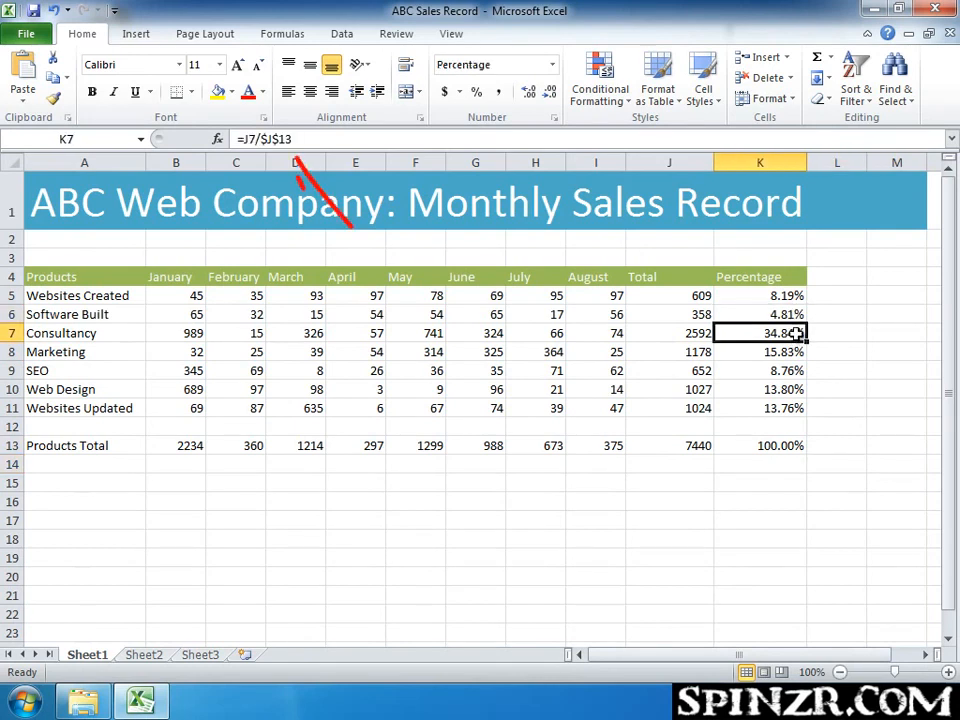
pyautogui.click(800, 358)
pyautogui.click(798, 390)
pyautogui.click(799, 407)
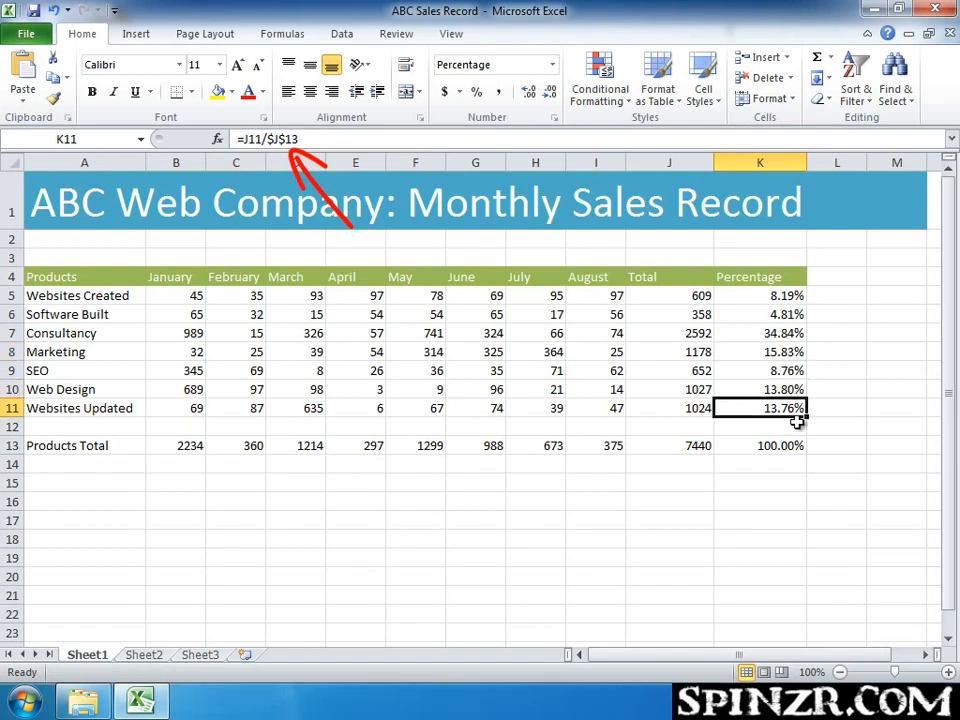
pyautogui.click(793, 462)
pyautogui.click(789, 445)
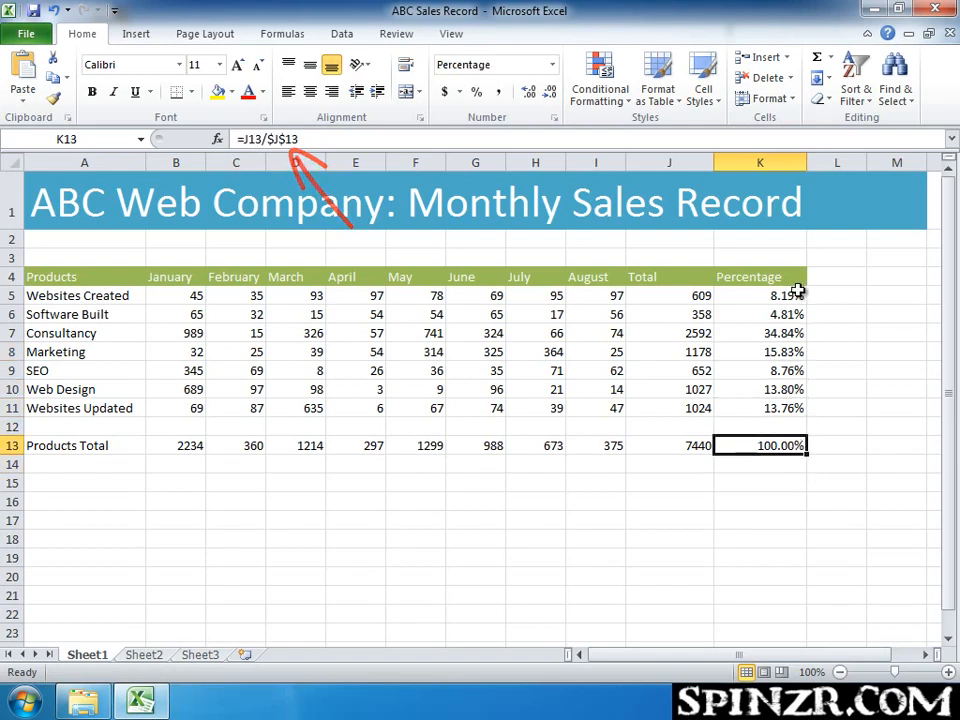